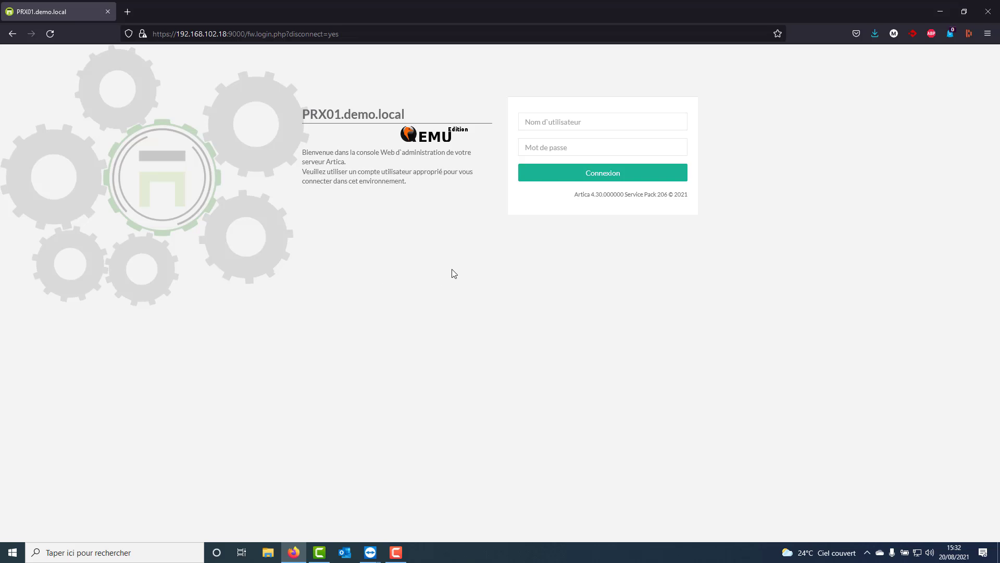
# Log in to the Artica administration console as Manager with the account password.
pyautogui.click(544, 120)
pyautogui.write('Manager')
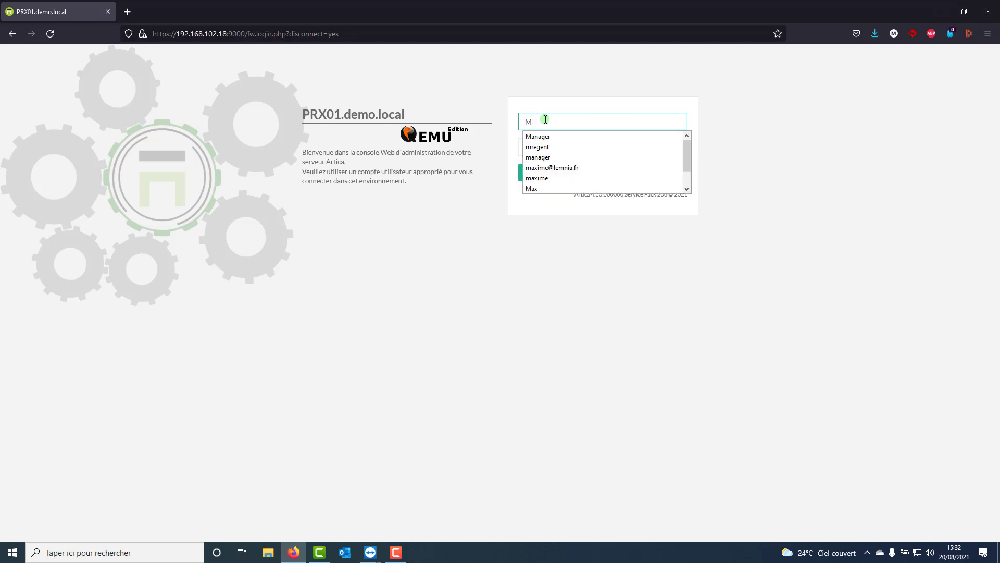
pyautogui.press('Tab')
pyautogui.write('********')
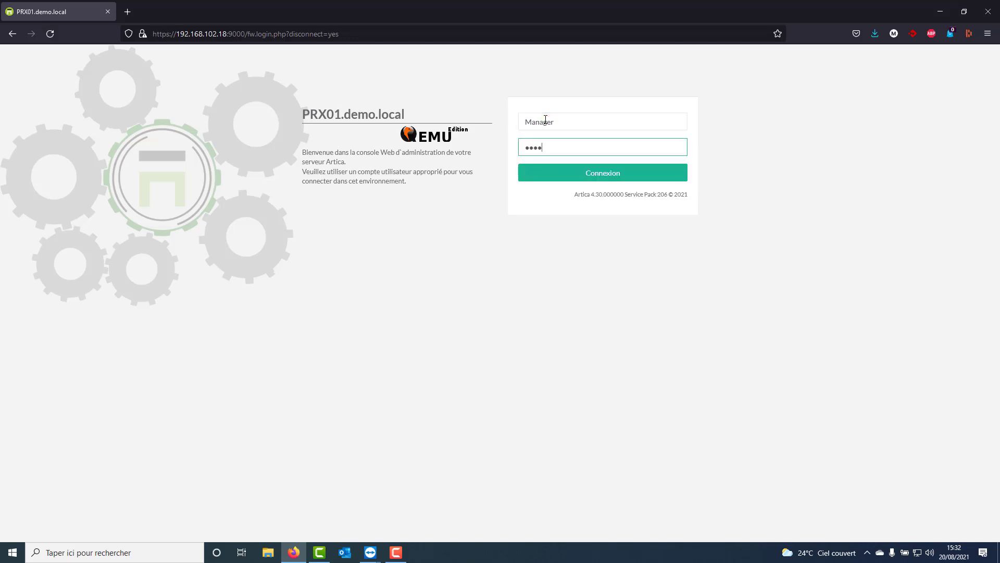
pyautogui.press('Return')
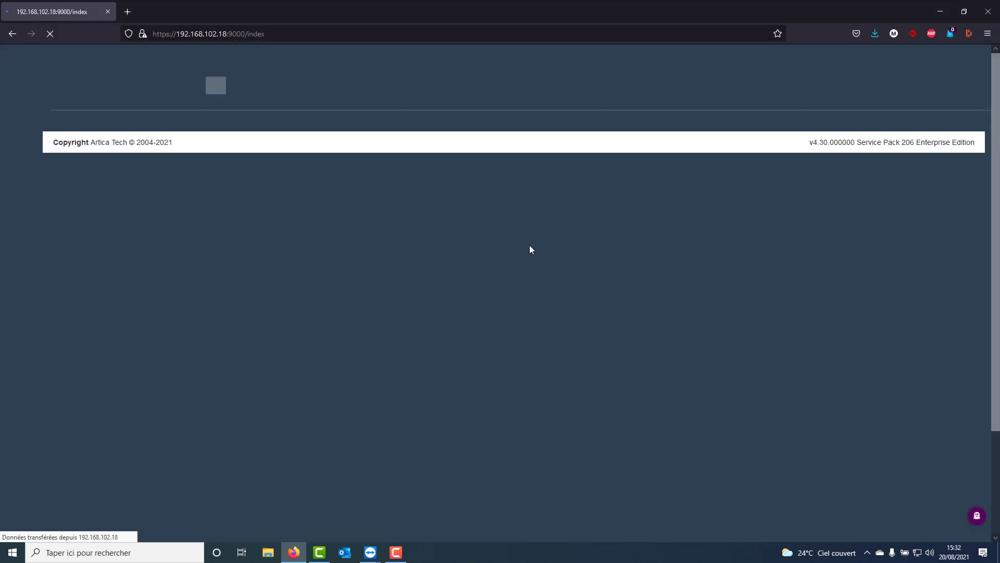
# Switch to the W10.DEMO TeamViewer session and open foutlamoila.com in its browser to test the web filtering.
pyautogui.moveTo(370, 551)
pyautogui.click(417, 505)
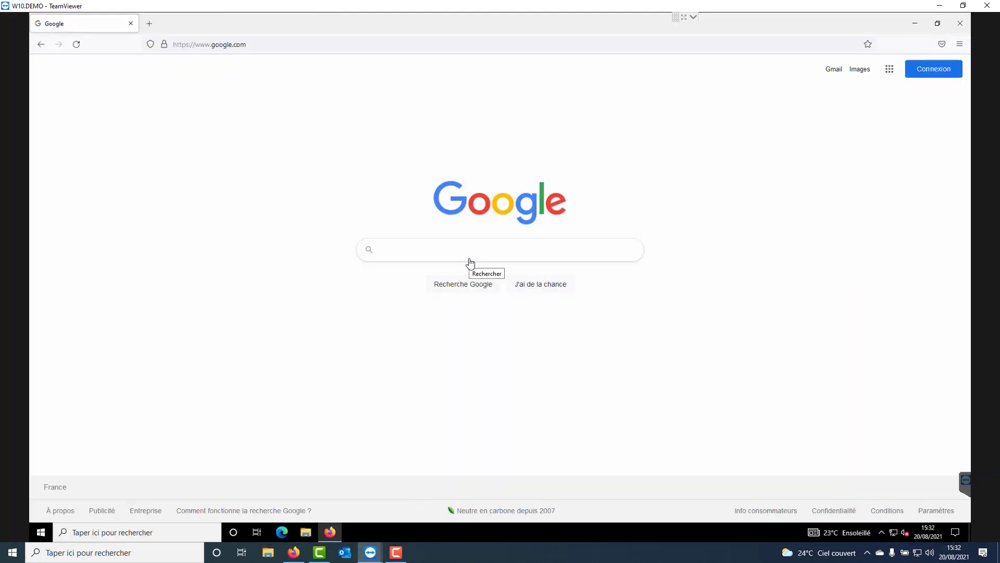
pyautogui.click(207, 45)
pyautogui.write('fou')
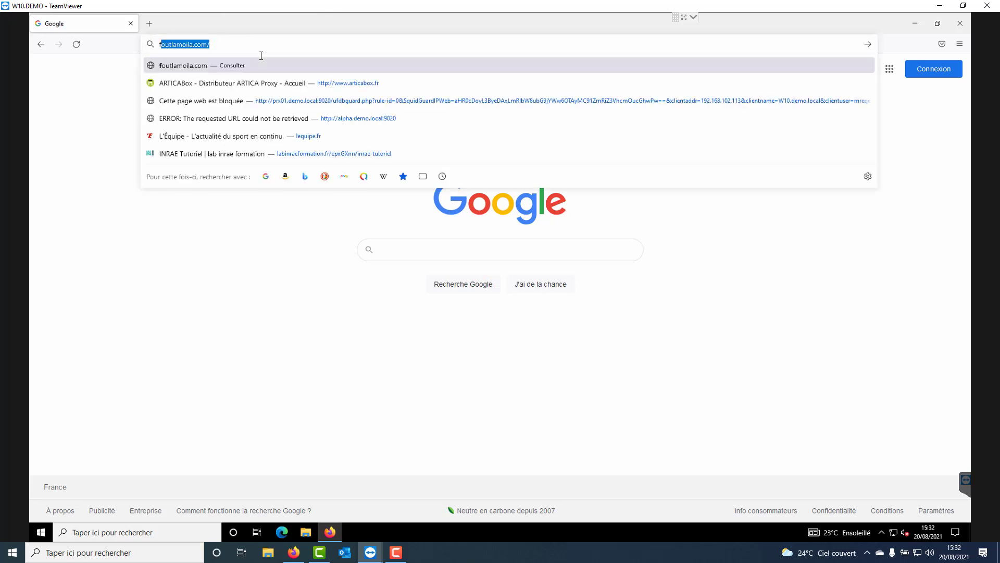
pyautogui.write('tlamoila')
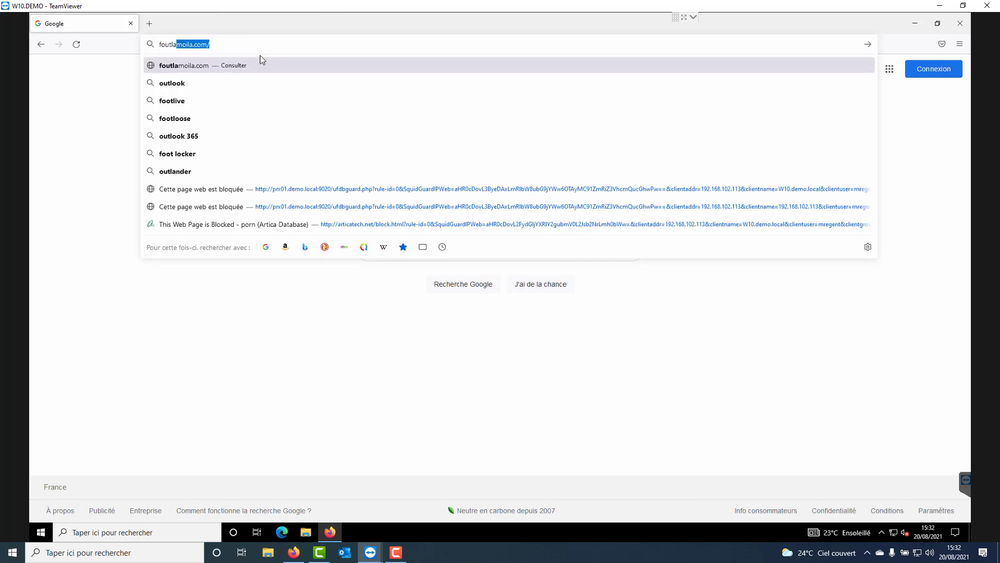
pyautogui.write('.com')
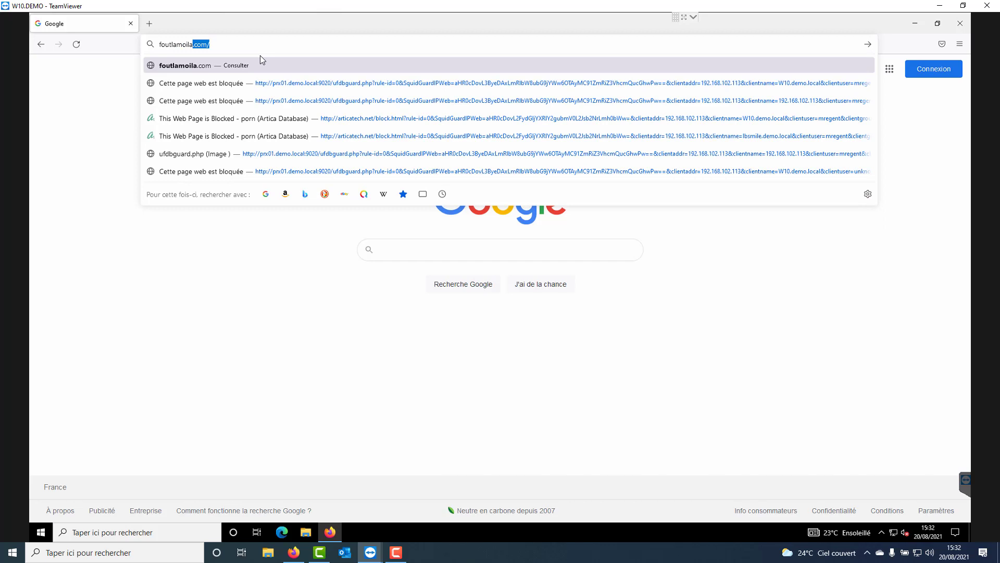
pyautogui.press('Return')
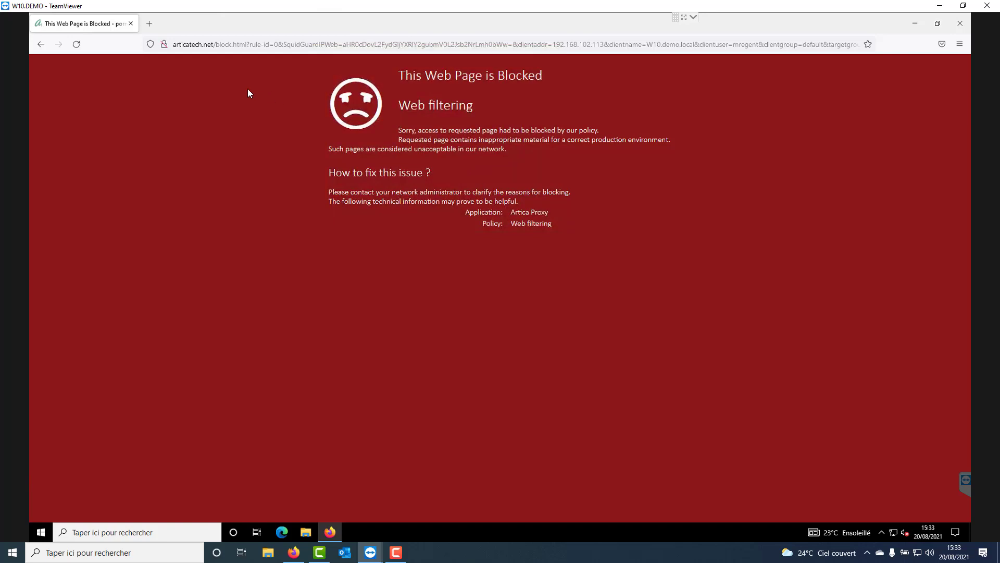
# Examine the block page's address and highlight its "Web filtering" heading.
pyautogui.click(208, 45)
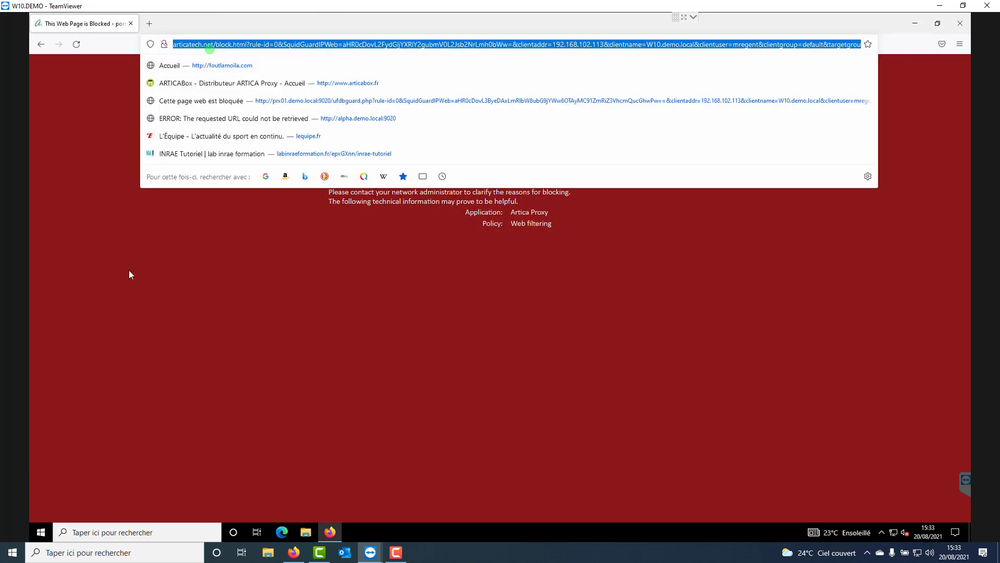
pyautogui.click(134, 278)
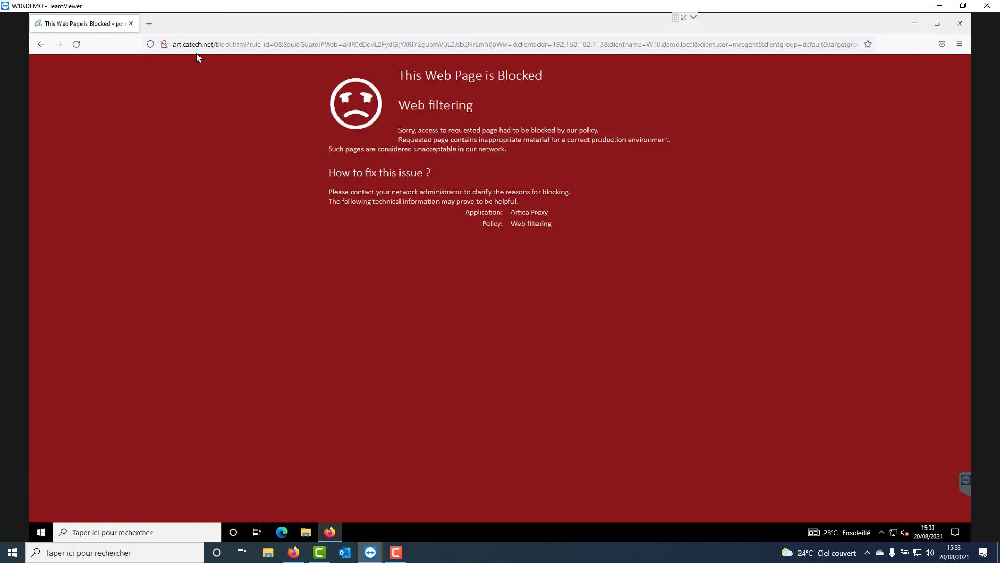
pyautogui.click(291, 108)
pyautogui.moveTo(396, 104); pyautogui.dragTo(472, 107)
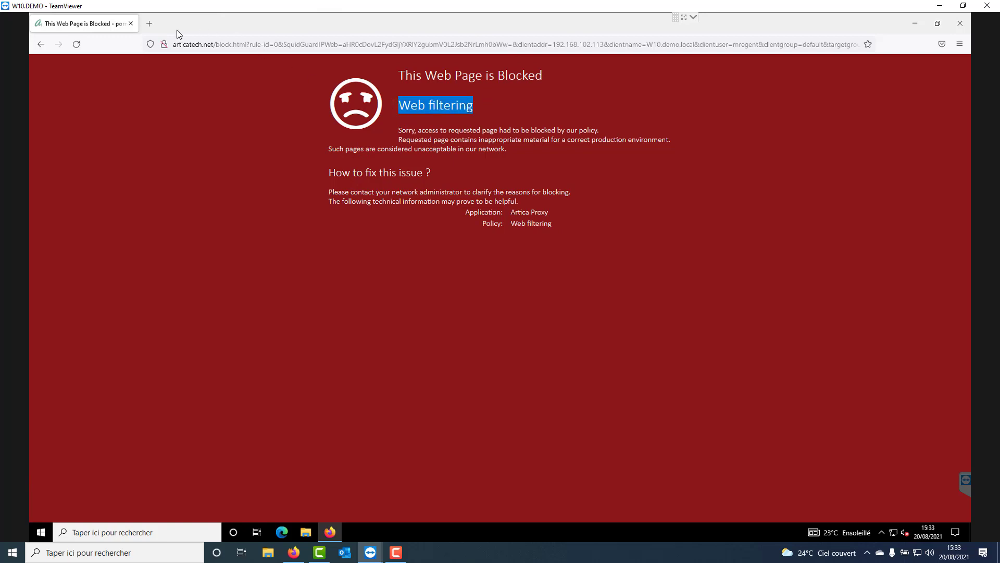
# Open lkjqsdkljeazeaz.net in a new browser tab and highlight the subtitle of the proxy error page.
pyautogui.click(149, 23)
pyautogui.click(182, 44)
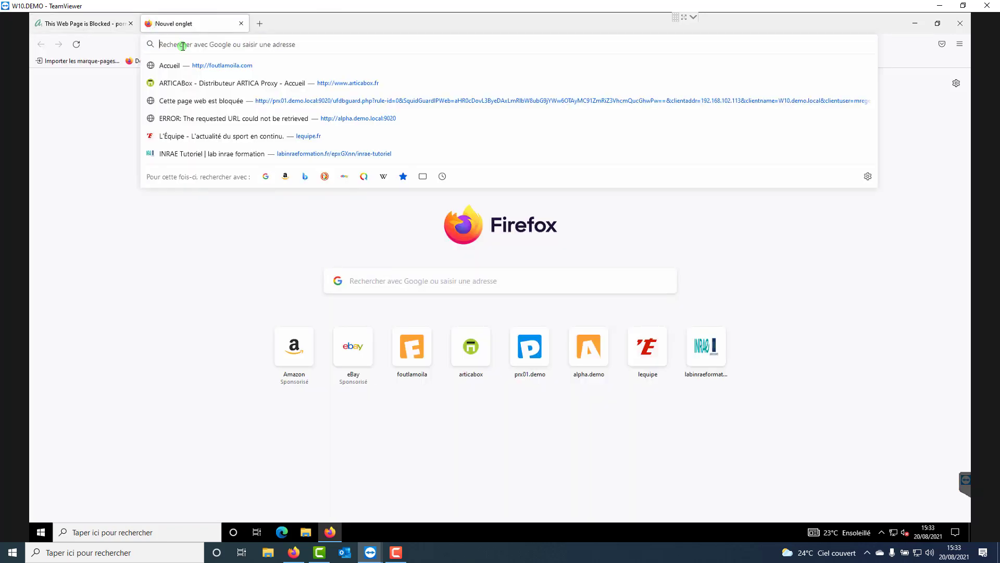
pyautogui.write('lkjqsdkljeazeaz.net')
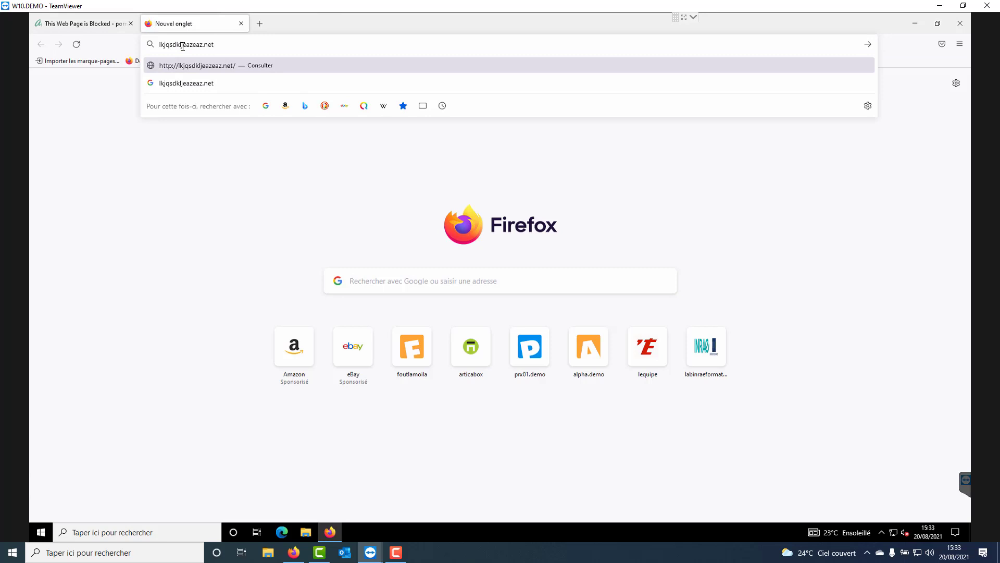
pyautogui.press('Return')
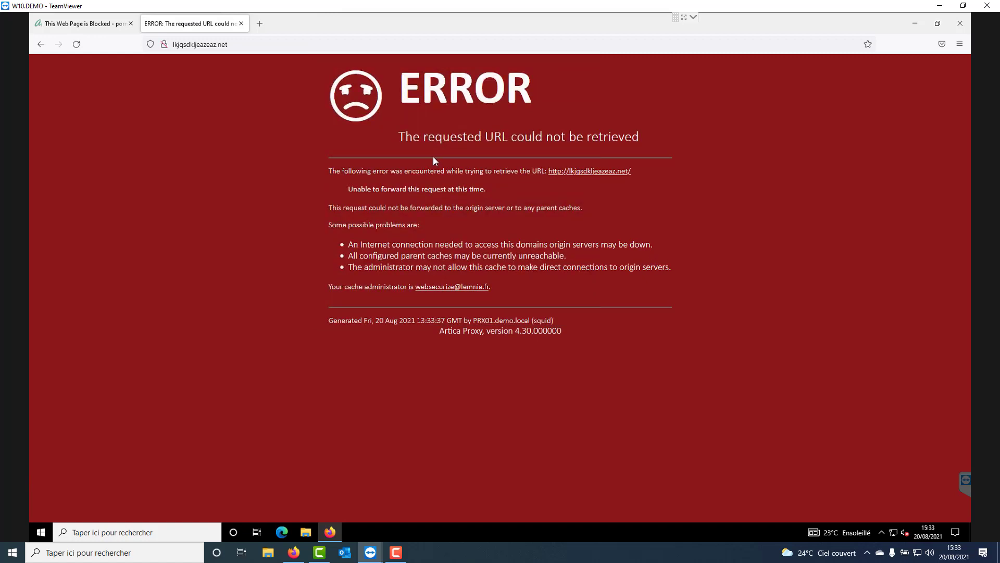
pyautogui.moveTo(397, 135); pyautogui.dragTo(672, 144)
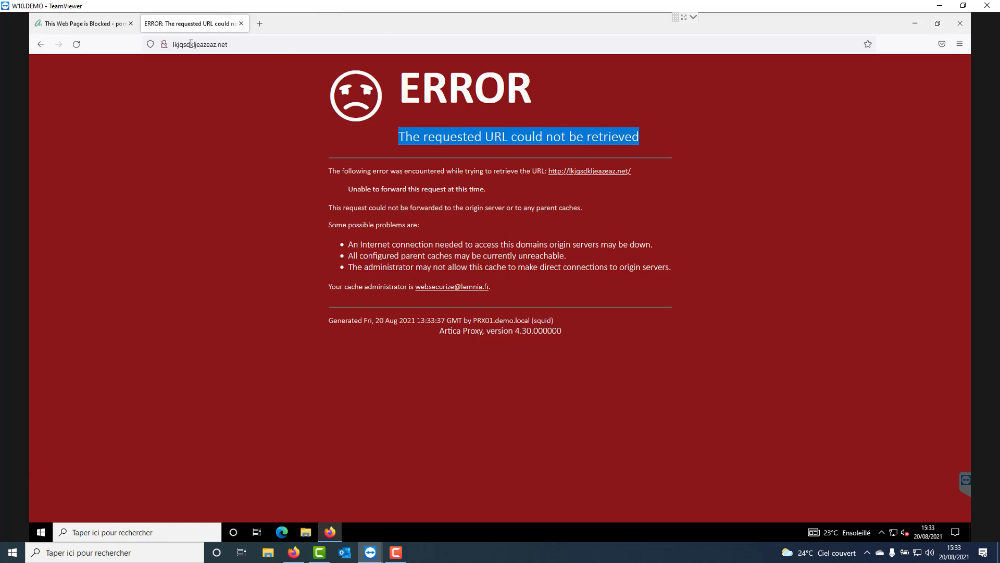
# Close the proxy error tab and load google.com in the tab showing the block page.
pyautogui.click(92, 24)
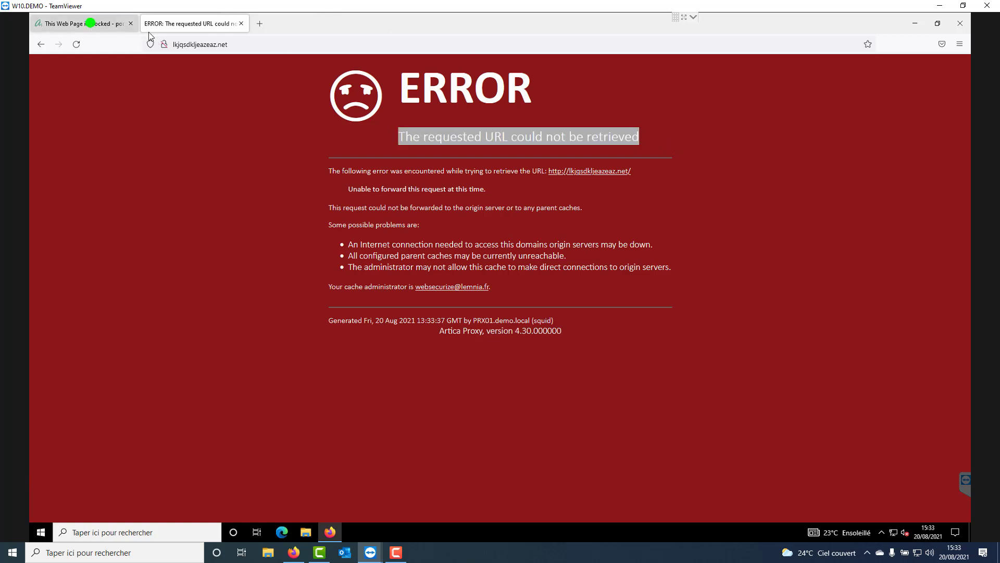
pyautogui.click(240, 23)
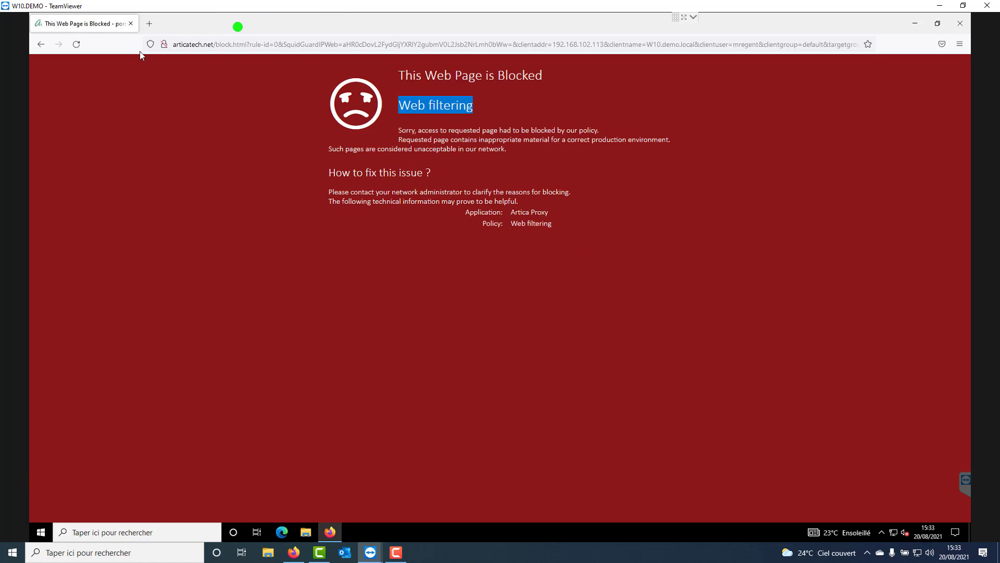
pyautogui.click(211, 45)
pyautogui.write('goog')
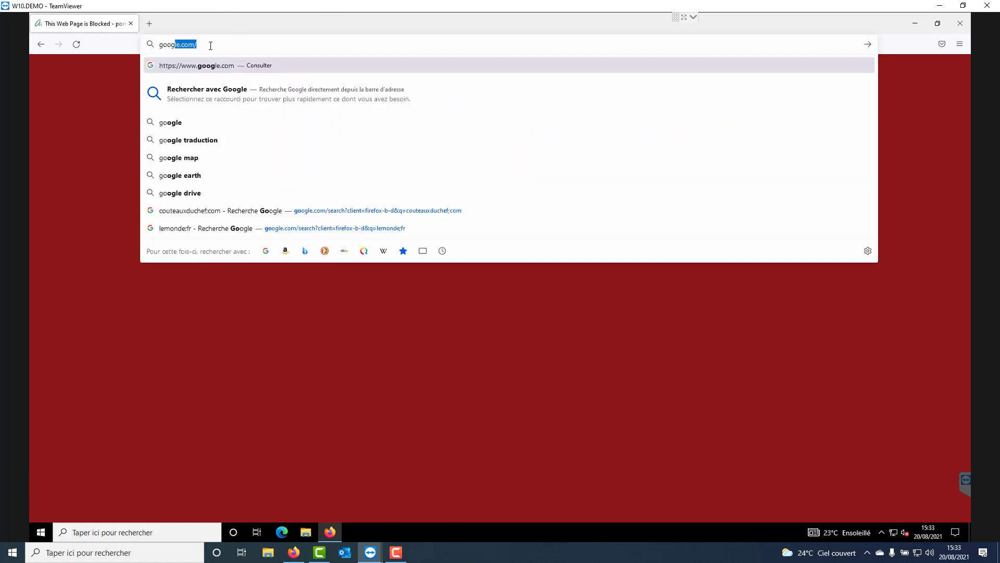
pyautogui.write('le.co')
pyautogui.press('Return')
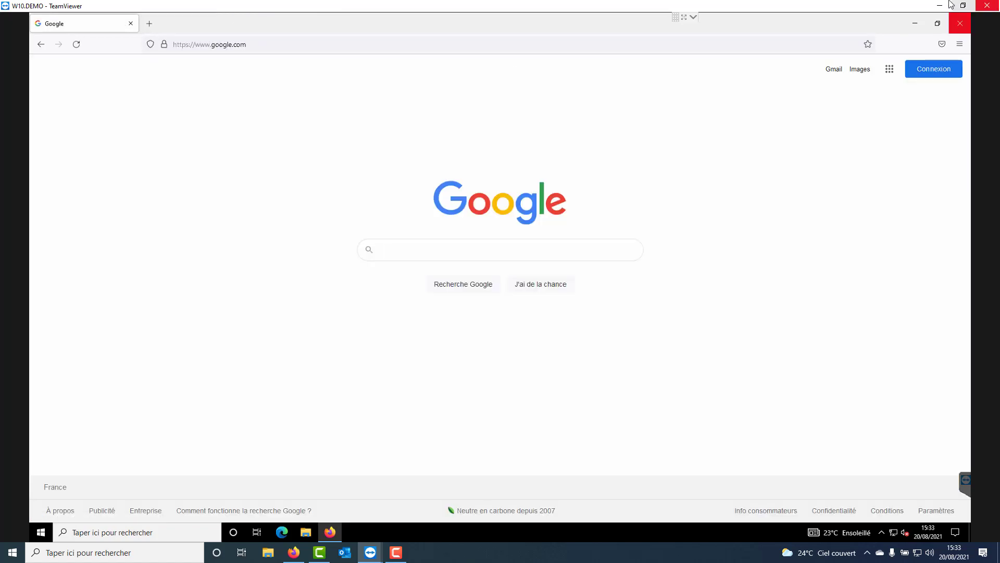
# Return to the Artica console and view the web filtering error page settings and the proxy's error page templates.
pyautogui.click(939, 5)
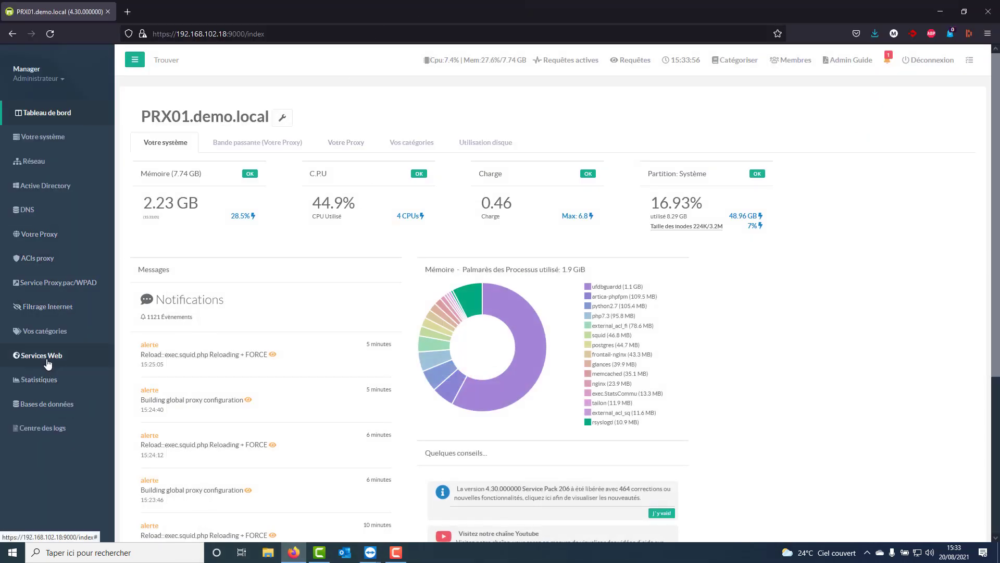
pyautogui.click(37, 308)
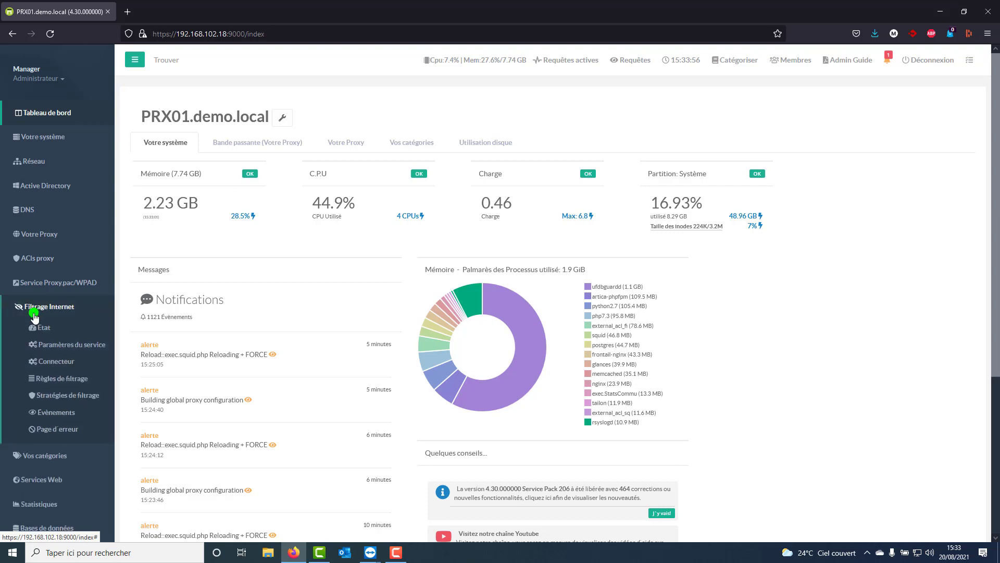
pyautogui.click(56, 429)
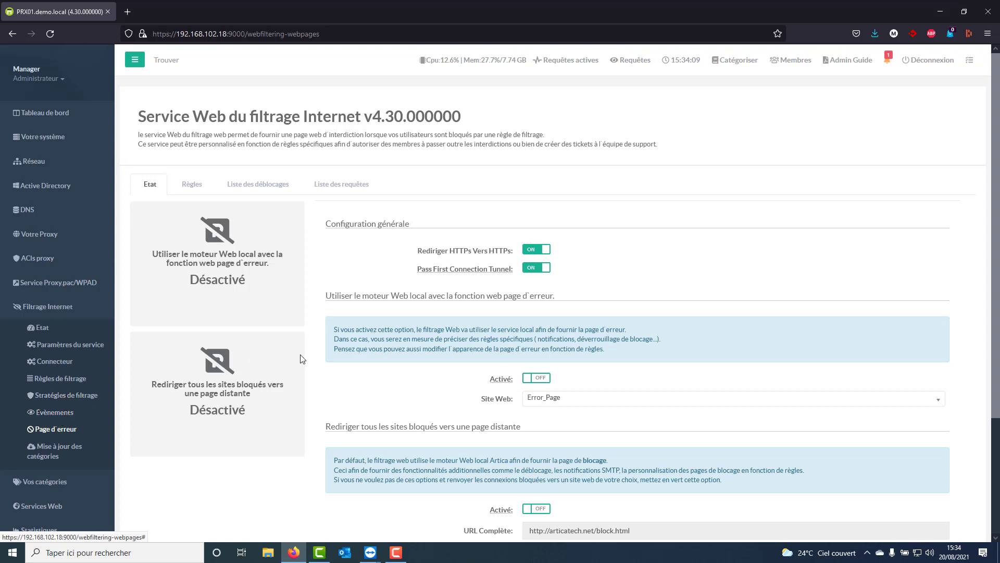
pyautogui.click(30, 232)
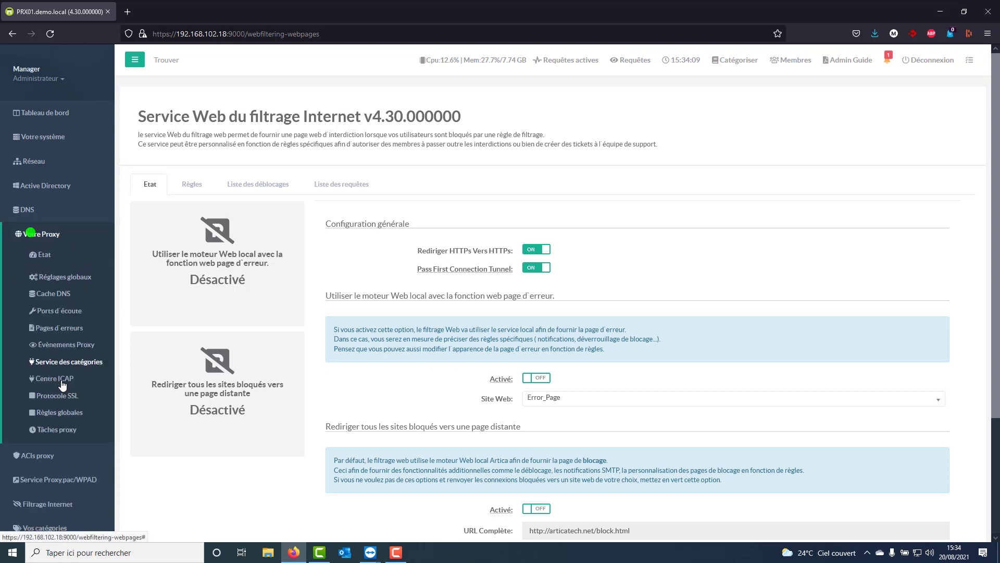
pyautogui.click(55, 333)
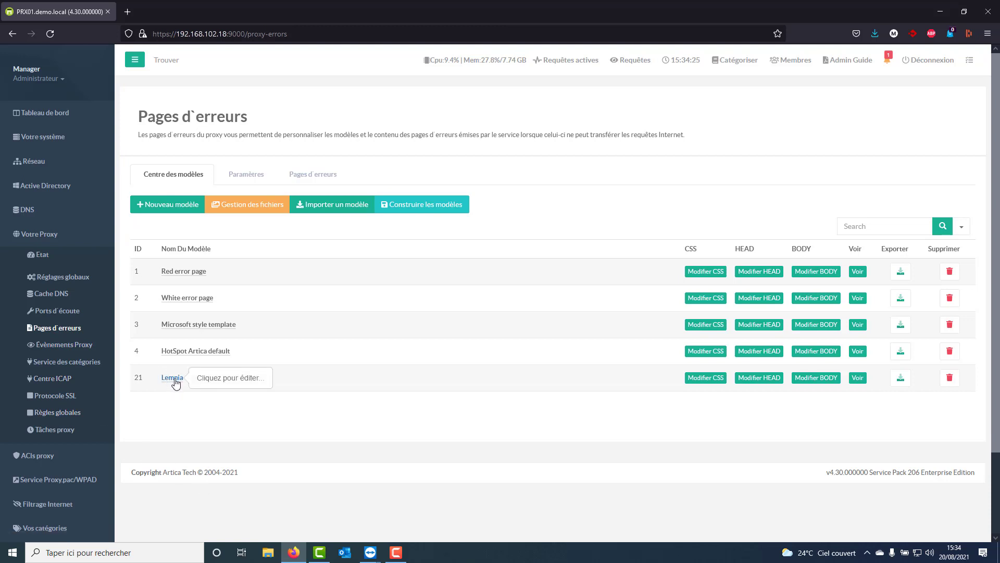
# In the web filtering error page settings, enable the local web engine with Error_Page as the website and apply the configuration.
pyautogui.click(38, 504)
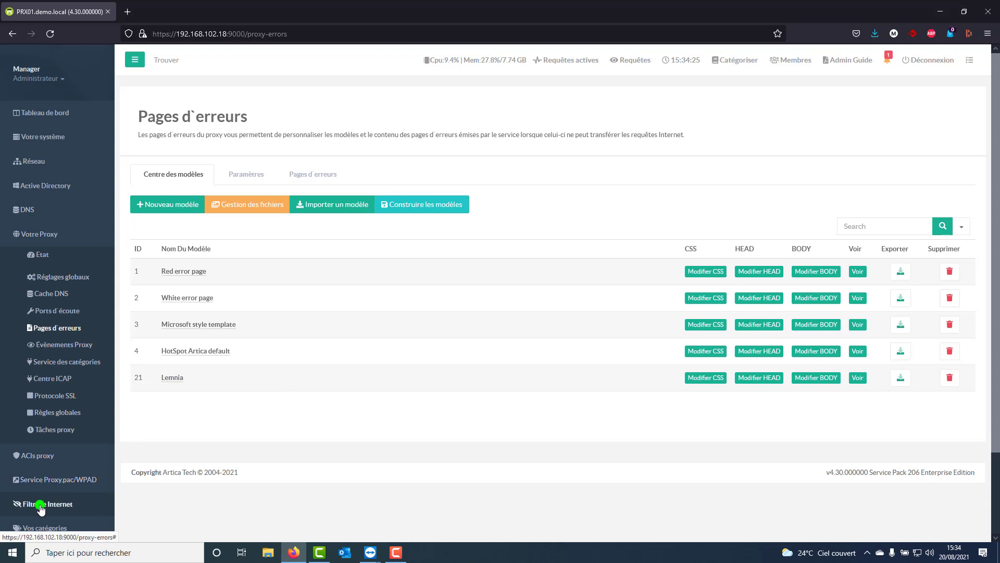
pyautogui.click(52, 428)
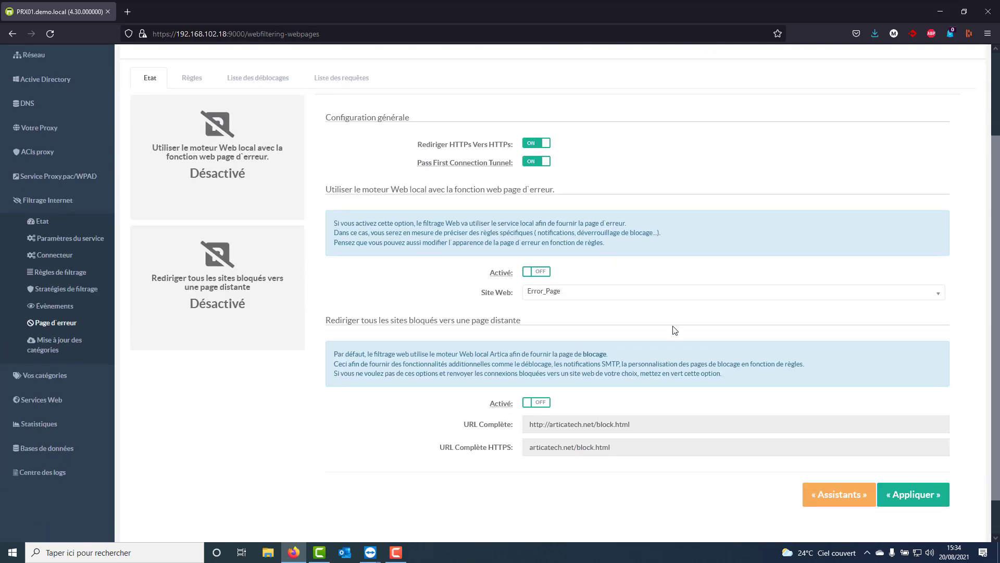
pyautogui.scroll(-3, 833, 328)
pyautogui.click(542, 279)
pyautogui.click(547, 292)
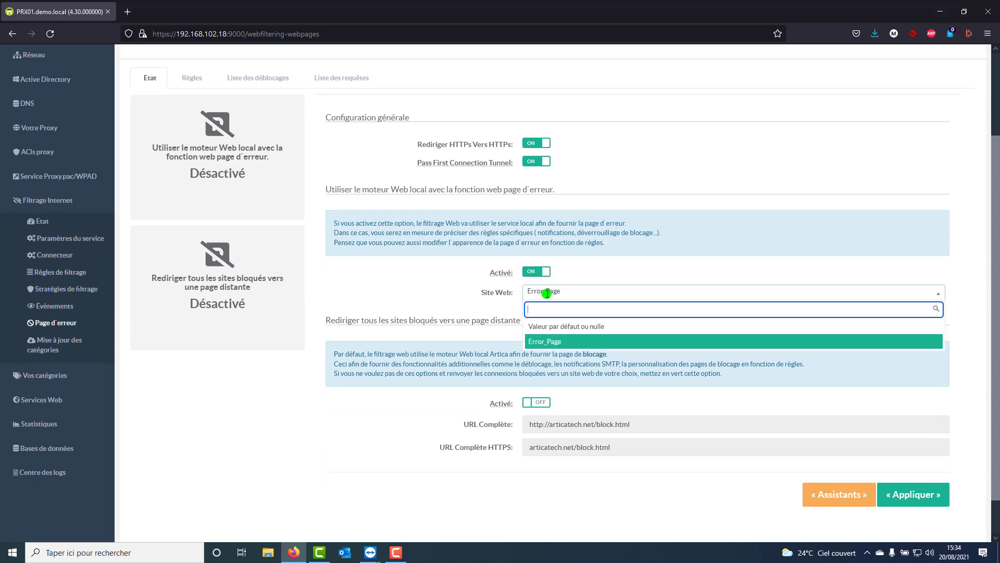
pyautogui.click(540, 342)
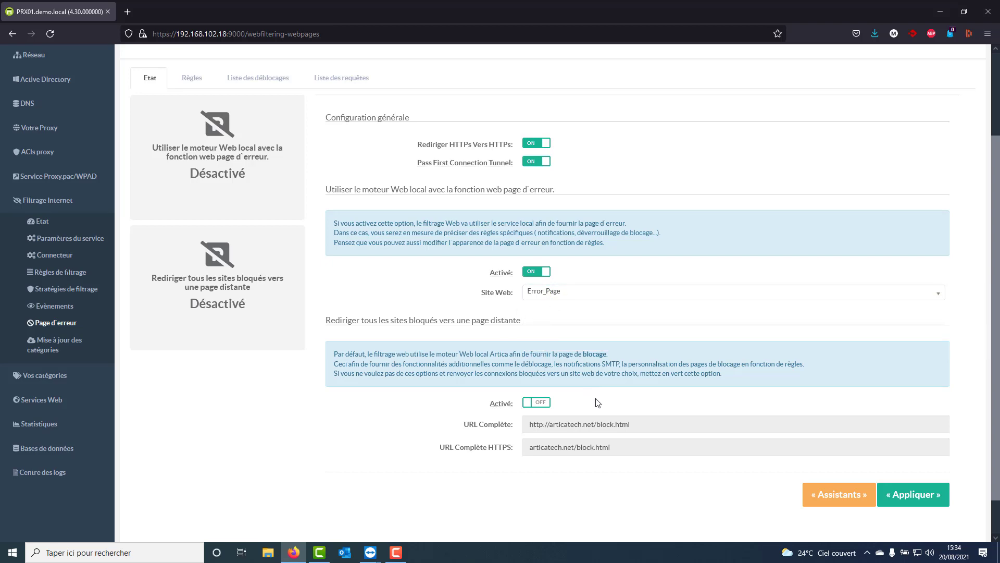
pyautogui.scroll(-1, 598, 402)
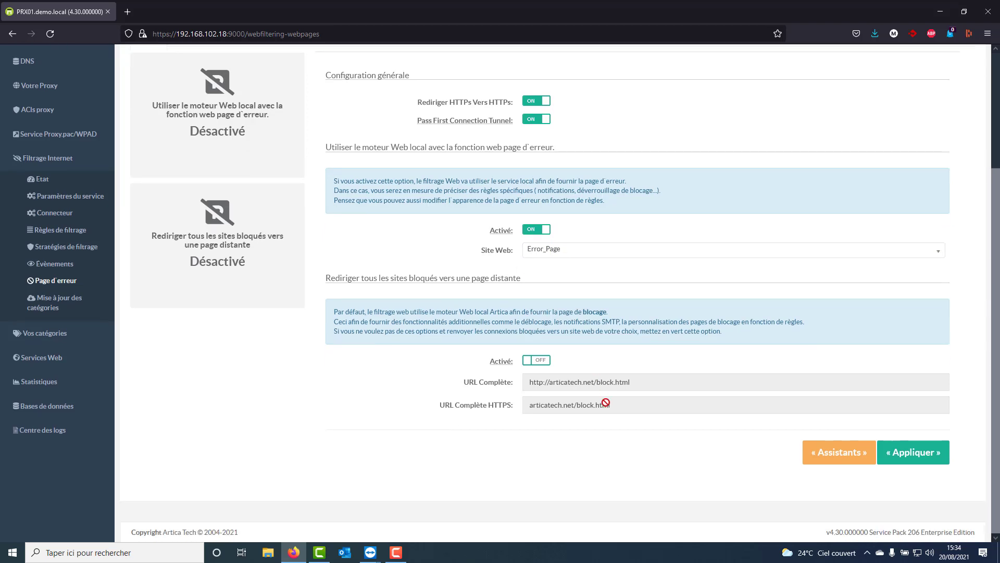
pyautogui.click(903, 454)
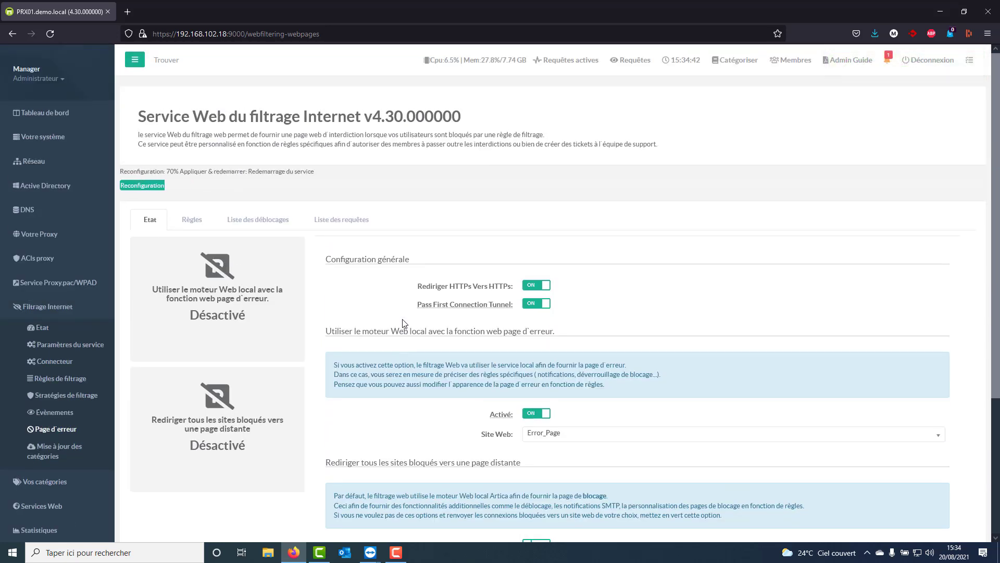
pyautogui.moveTo(411, 313)
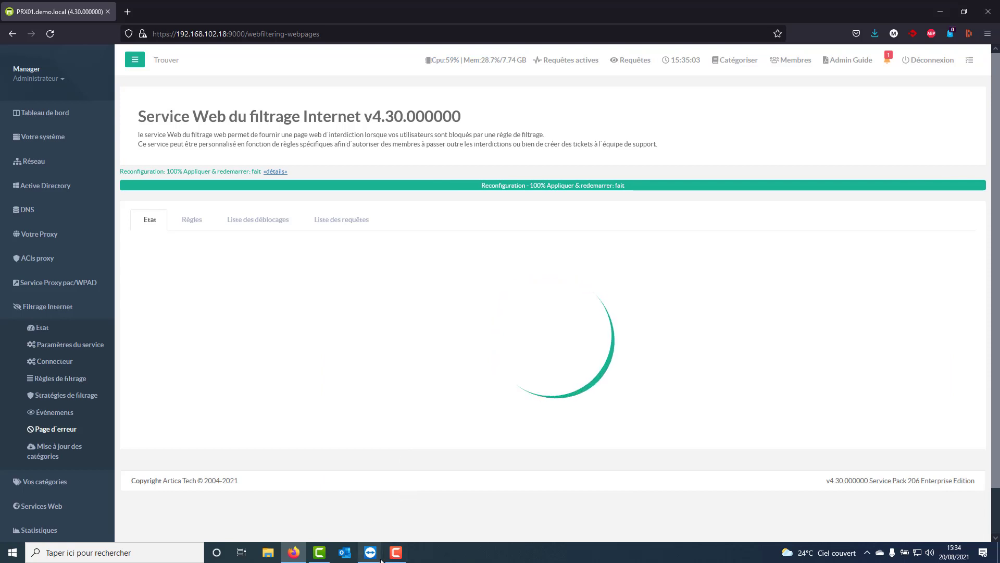
# Switch to the W10.DEMO TeamViewer session and clear Firefox's cookies, site data and cached web content.
pyautogui.moveTo(370, 553)
pyautogui.click(403, 509)
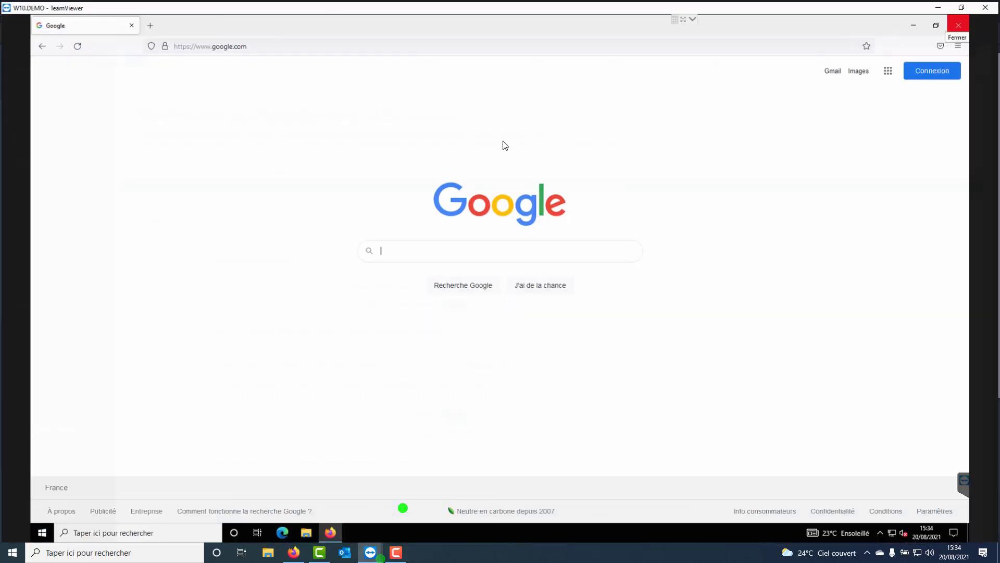
pyautogui.click(960, 44)
pyautogui.click(862, 286)
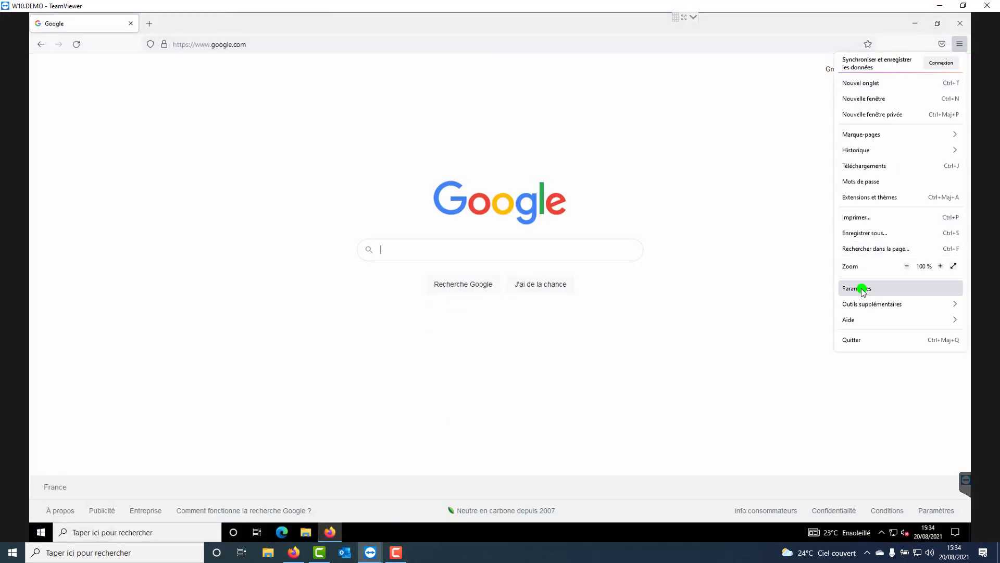
pyautogui.write('cache')
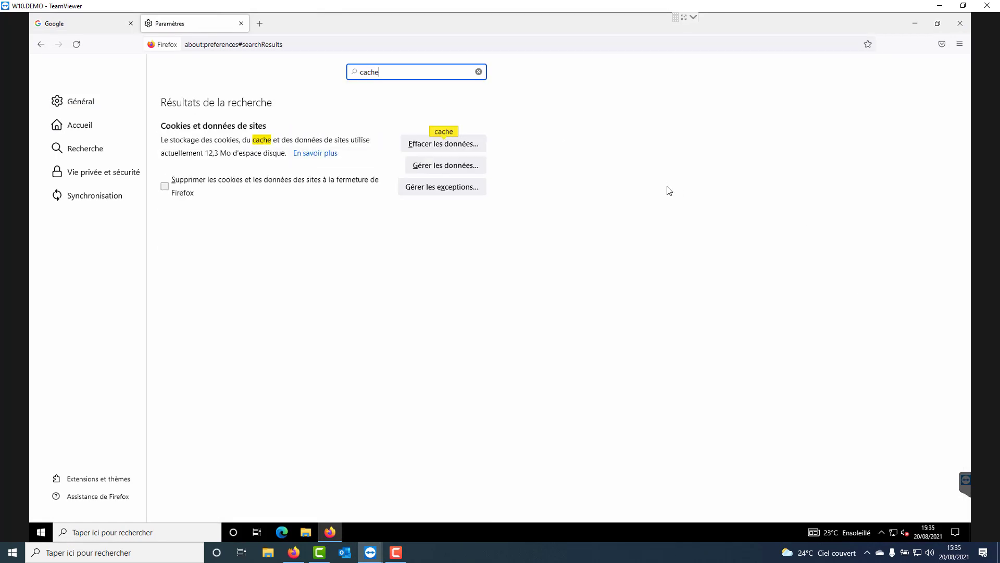
pyautogui.click(459, 143)
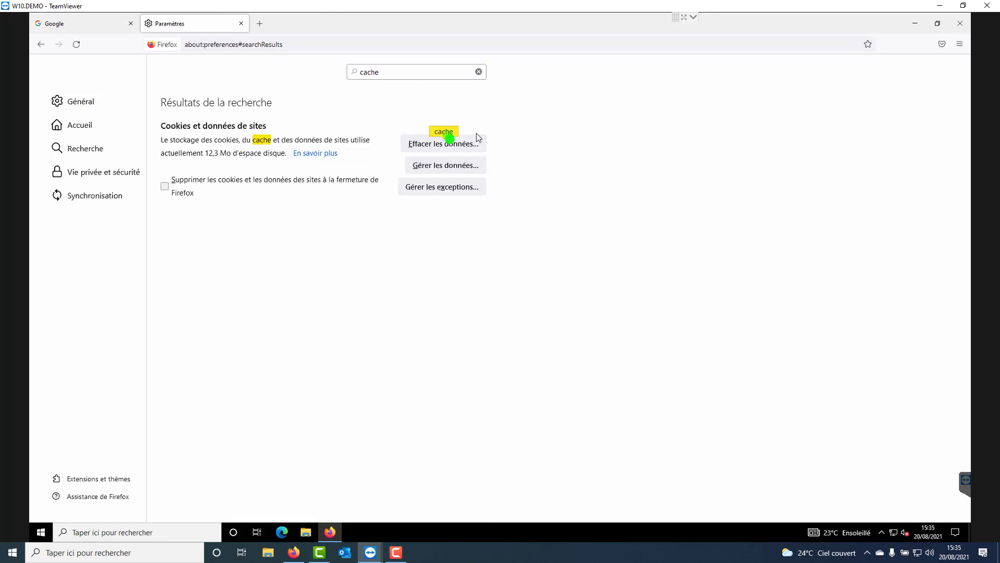
pyautogui.click(572, 356)
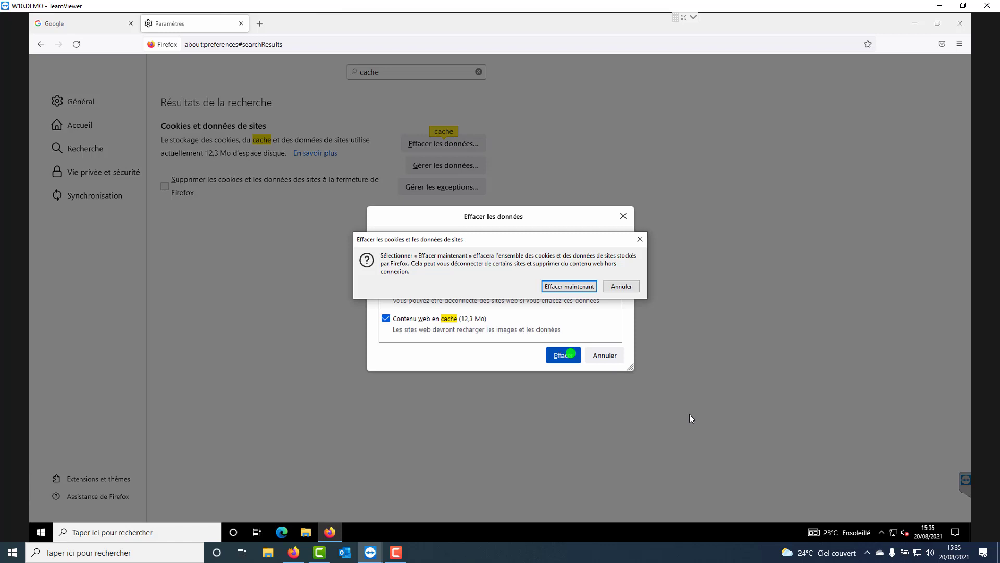
pyautogui.click(577, 288)
# Open foutlamoila.com in a new browser tab and highlight the proxy server, member, policy and requested URL details on the block page.
pyautogui.click(260, 23)
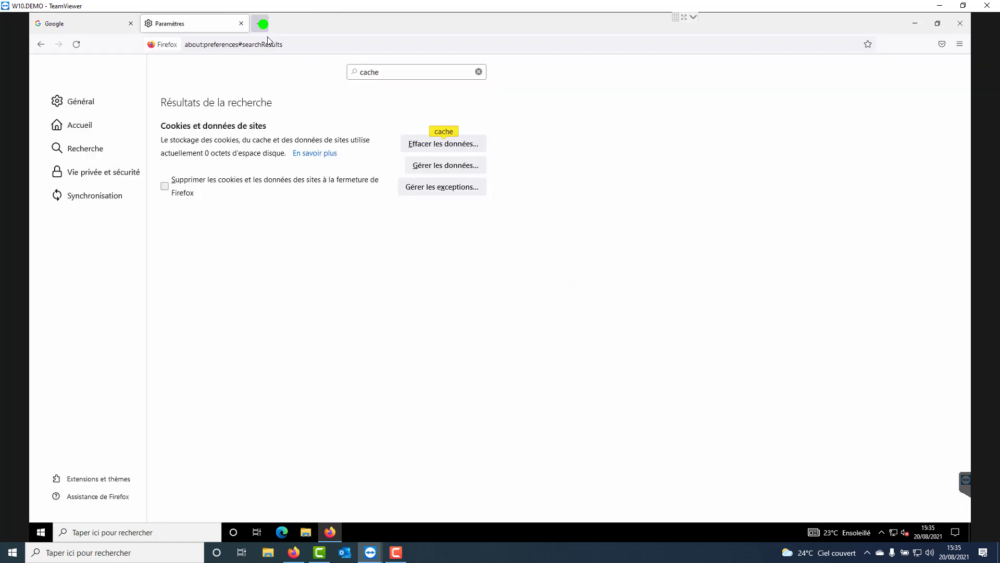
pyautogui.click(268, 43)
pyautogui.write('foutlamoila.com/')
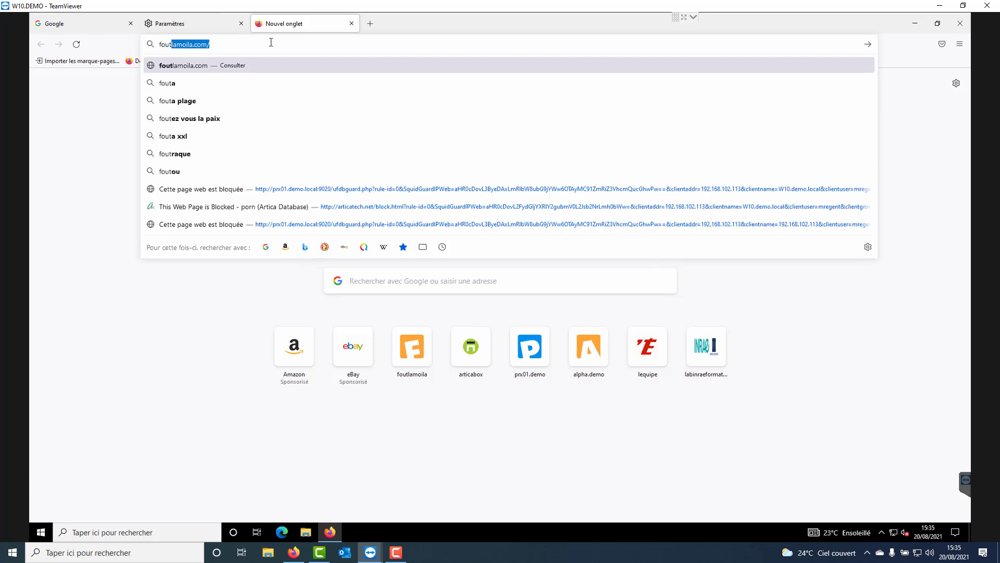
pyautogui.press('Return')
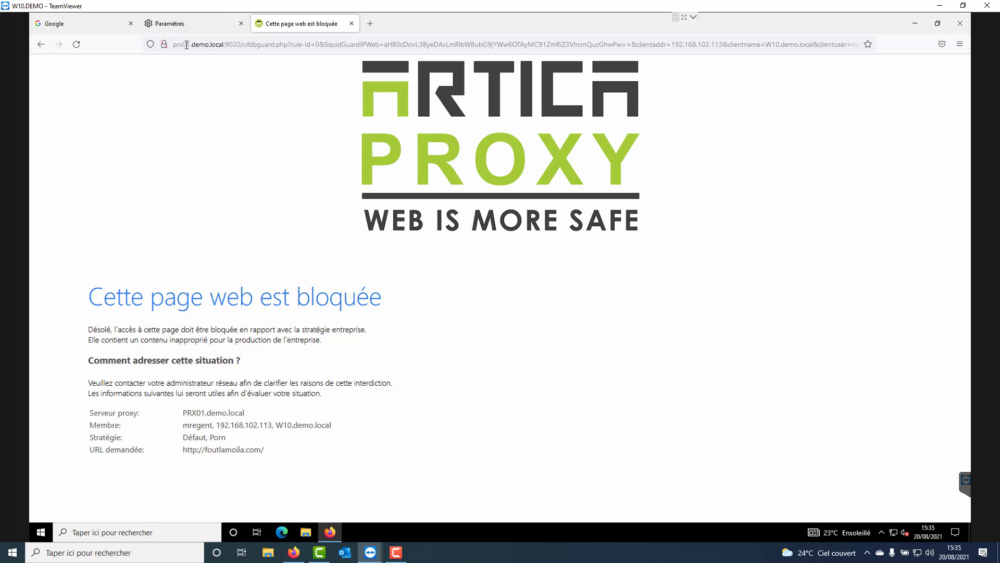
pyautogui.moveTo(90, 417); pyautogui.dragTo(291, 456)
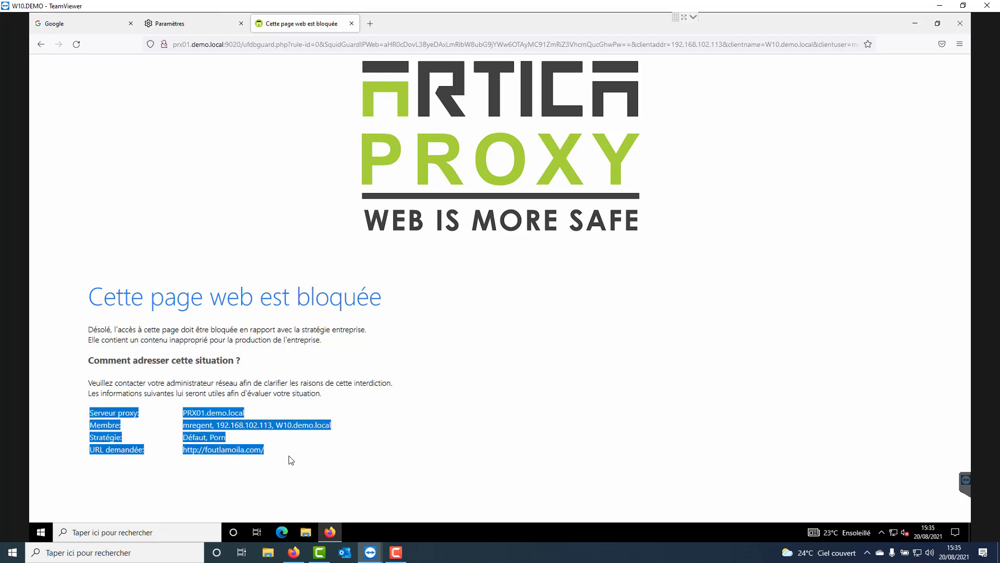
pyautogui.click(407, 357)
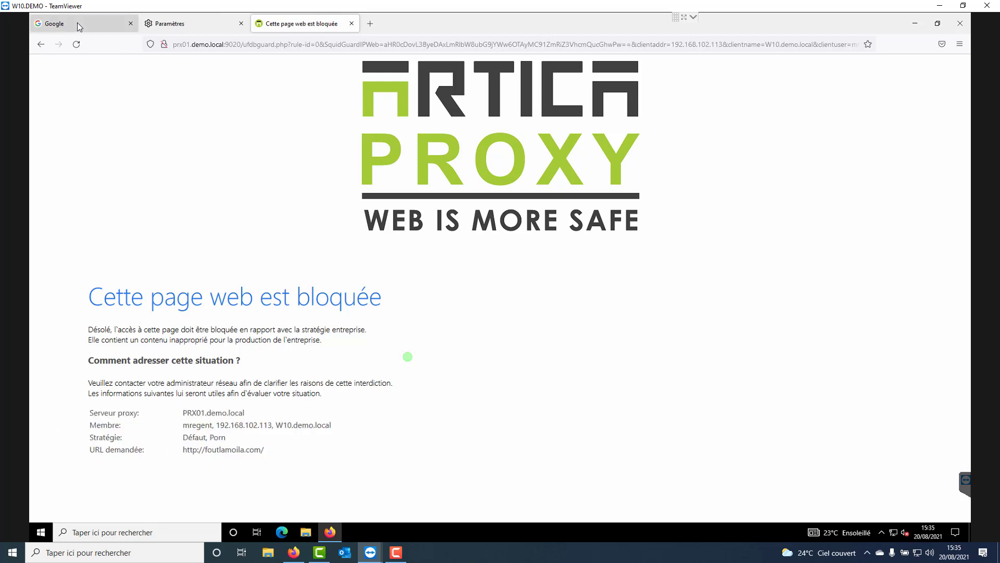
pyautogui.click(166, 27)
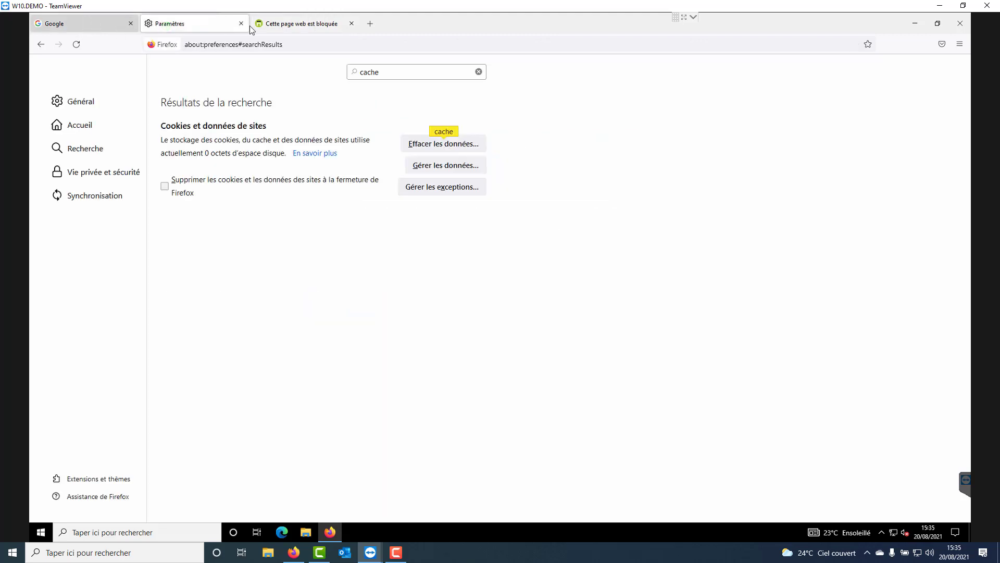
# Return to the Artica console and browse the proxy's individual error pages through the third page of the list.
pyautogui.click(940, 5)
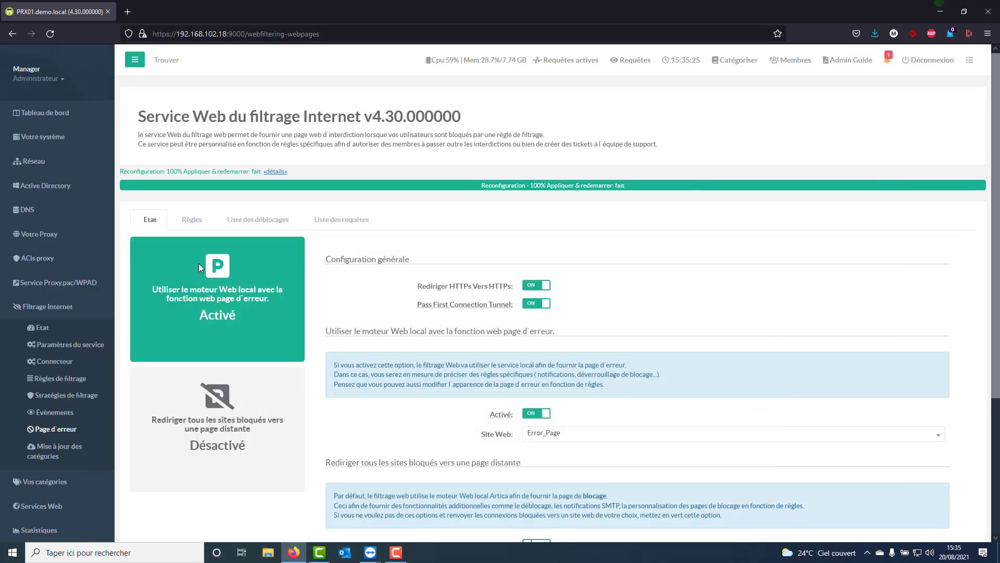
pyautogui.click(49, 233)
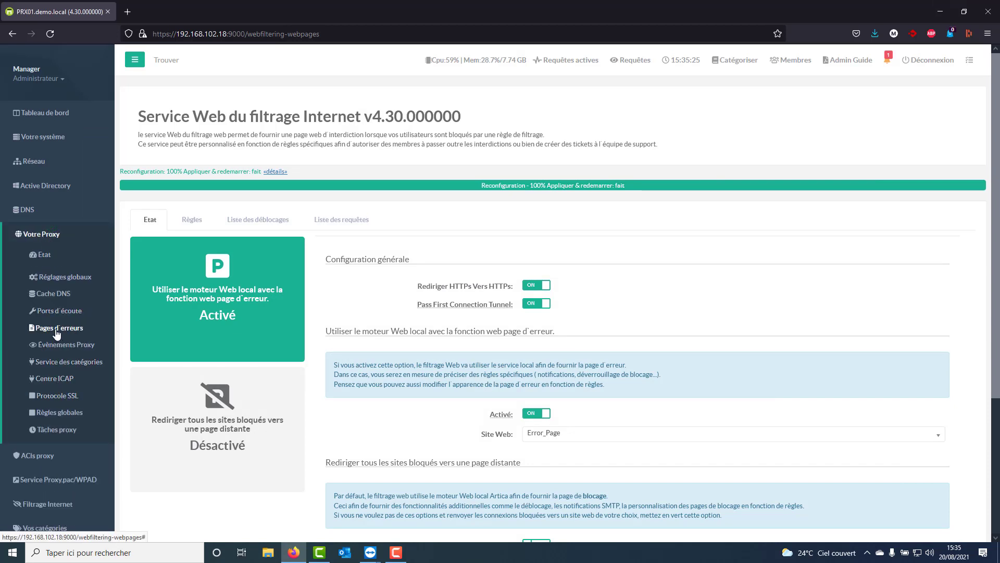
pyautogui.click(57, 329)
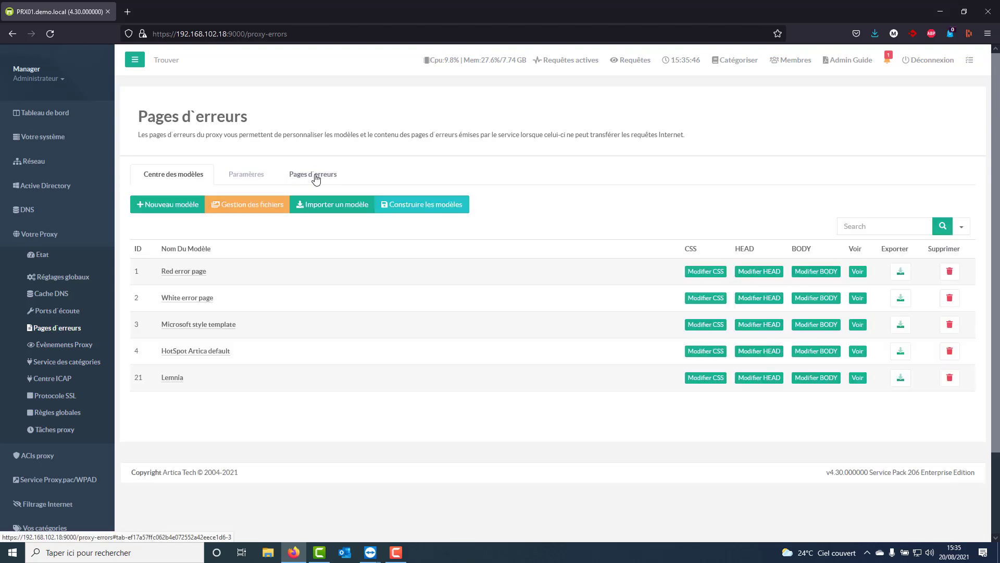
pyautogui.click(316, 178)
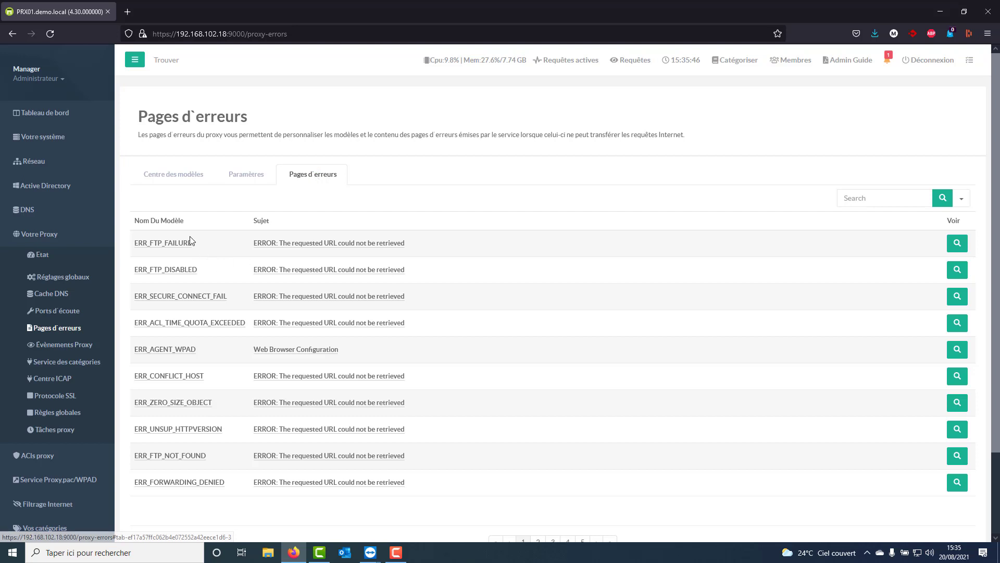
pyautogui.scroll(-3, 502, 365)
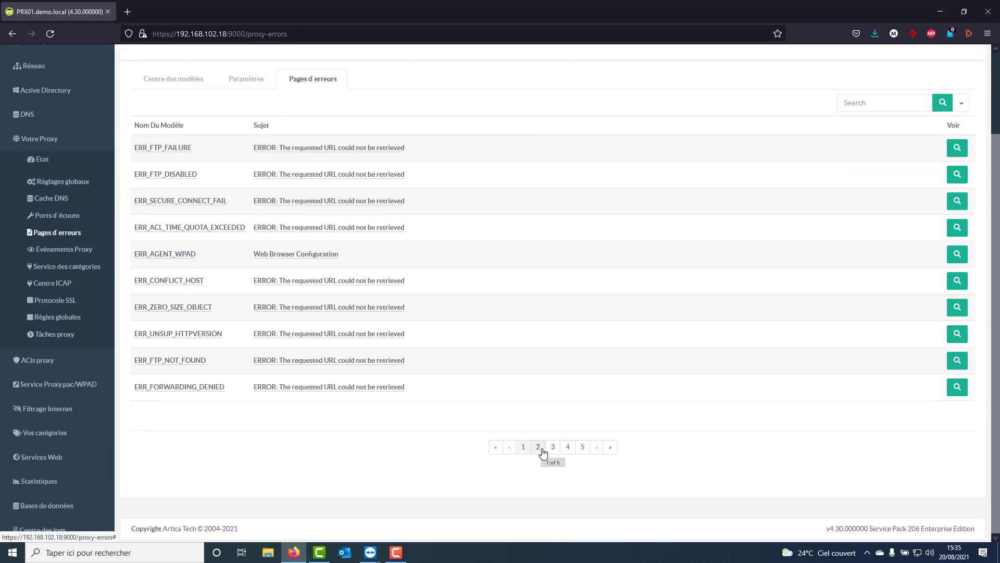
pyautogui.click(539, 447)
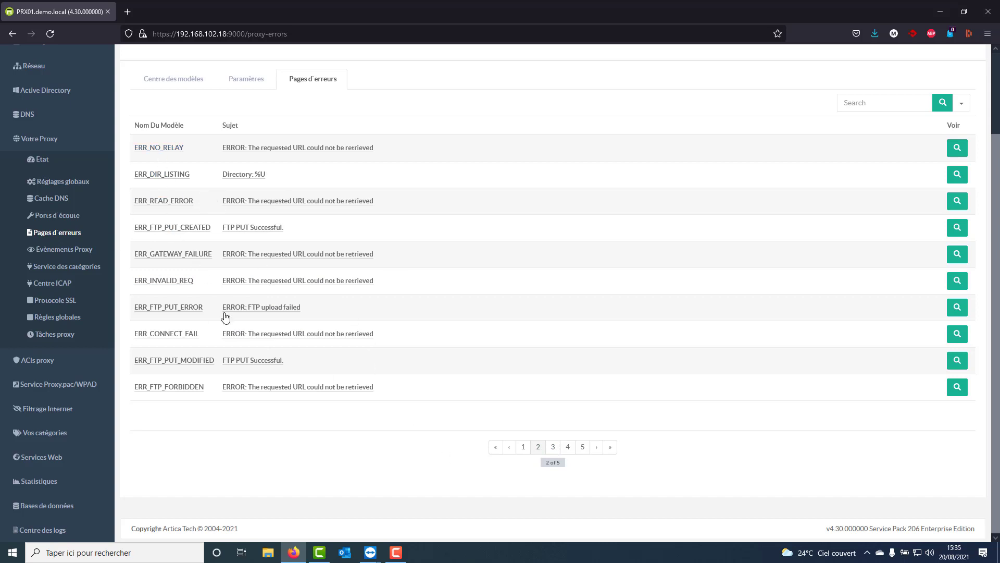
pyautogui.click(540, 447)
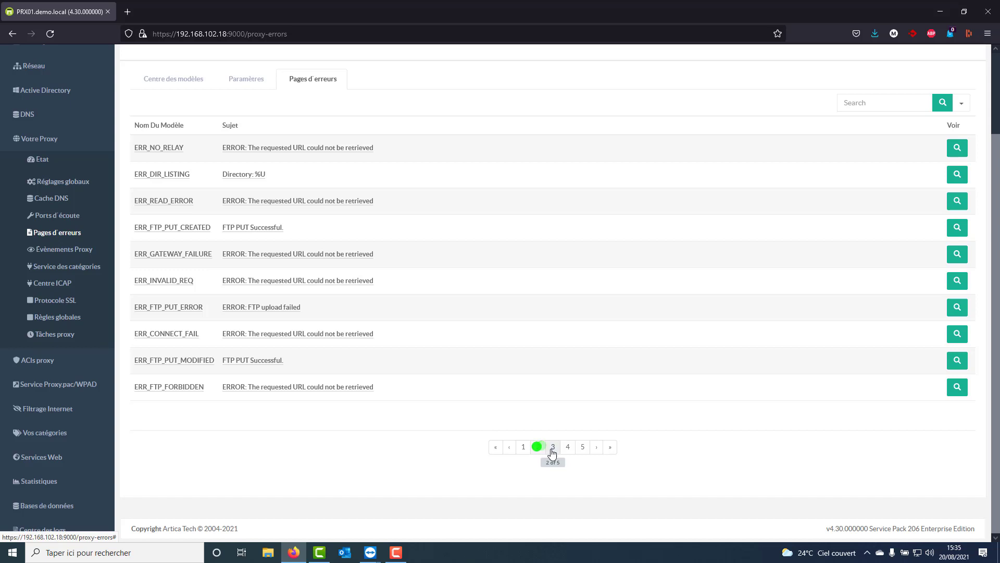
pyautogui.click(553, 447)
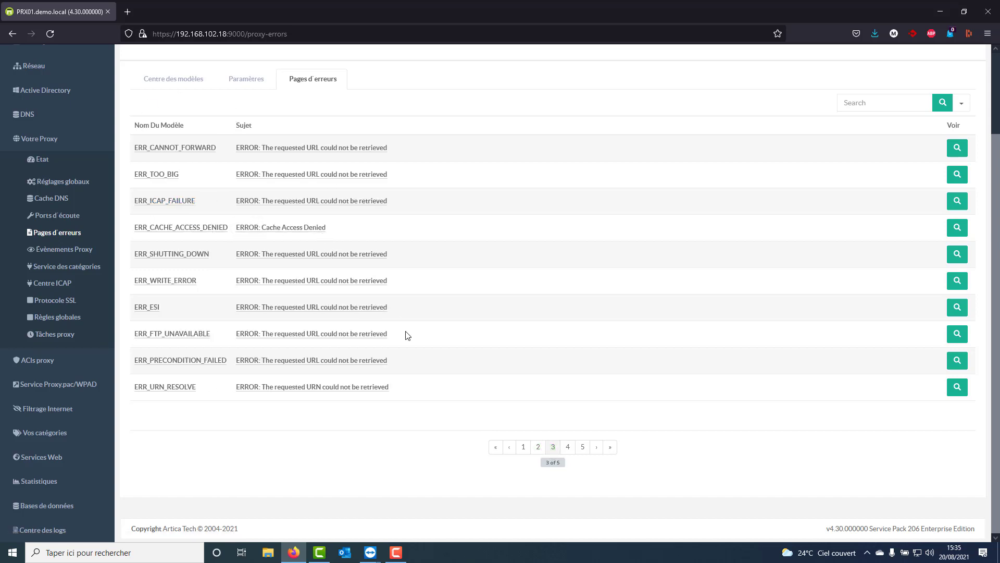
# View the proxy error page settings and the templates available for the proxy service's error pages.
pyautogui.click(231, 78)
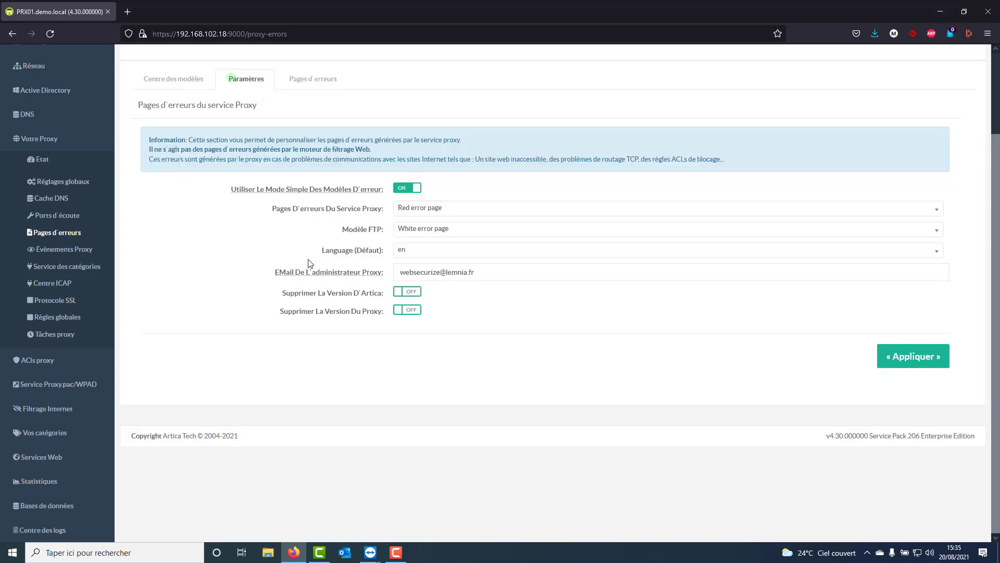
pyautogui.moveTo(272, 211); pyautogui.dragTo(389, 221)
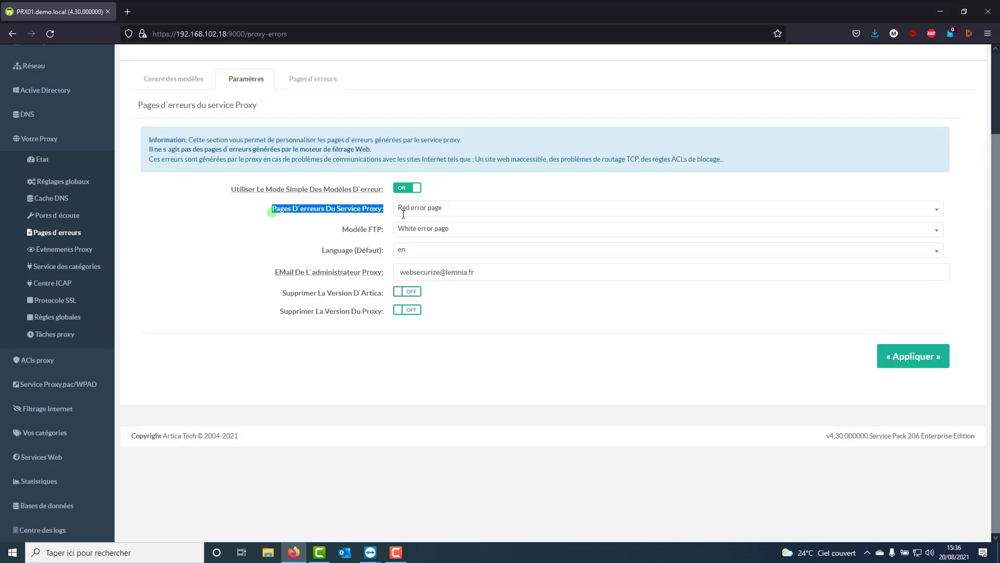
pyautogui.click(432, 208)
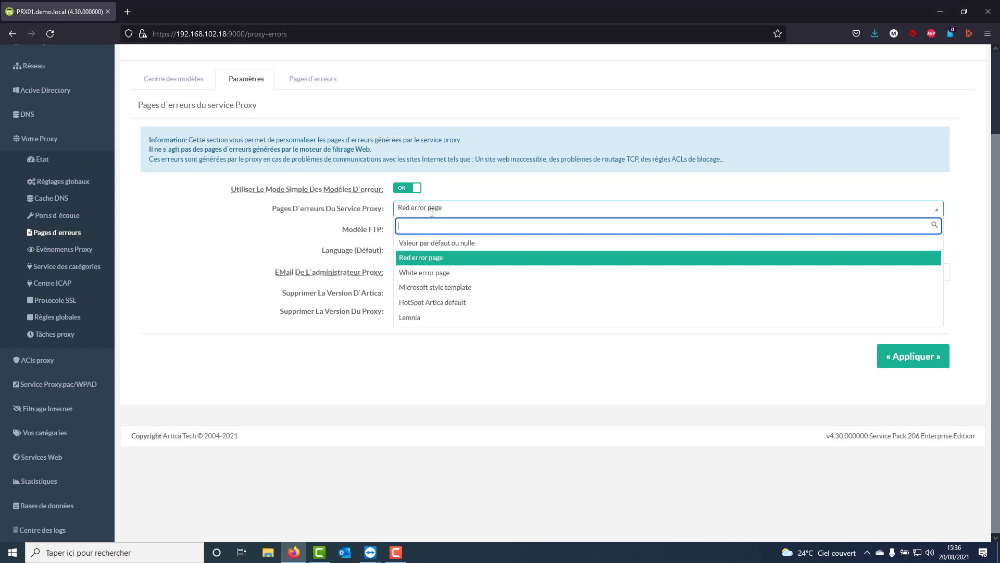
pyautogui.click(432, 209)
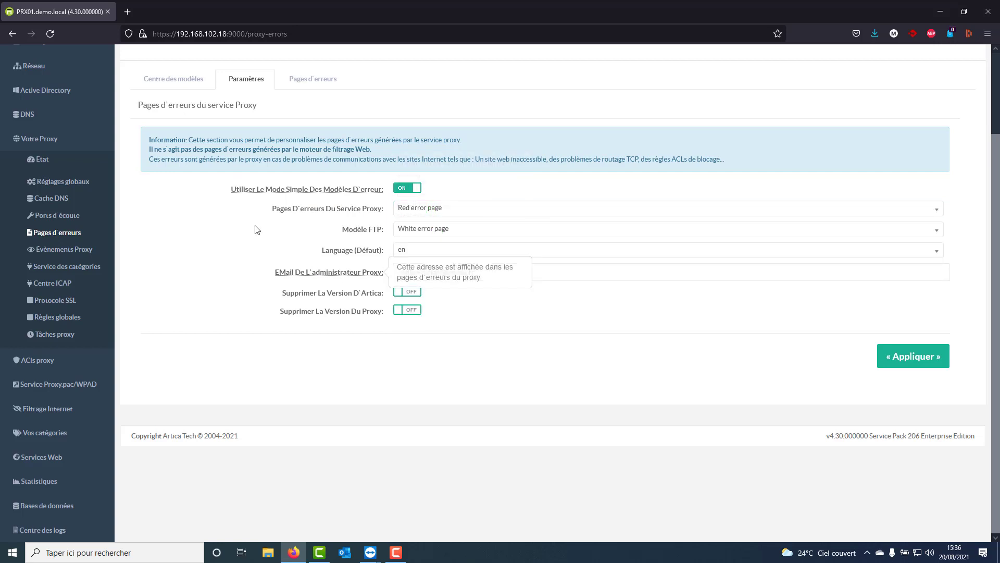
# Search the proxy's error pages for "forward" and open the ERR_CANNOT_FORWARD page.
pyautogui.click(282, 82)
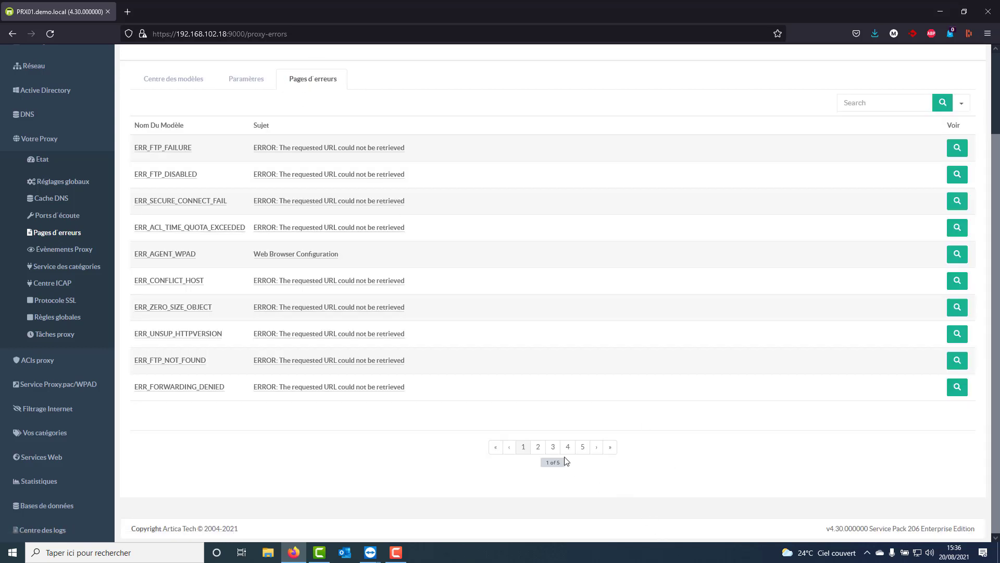
pyautogui.scroll(2, 651, 396)
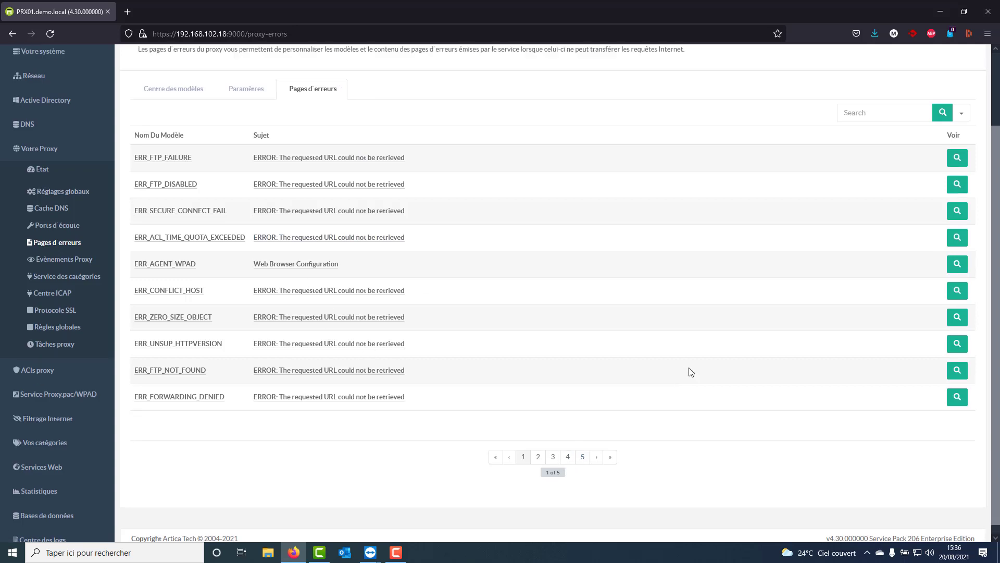
pyautogui.click(880, 199)
pyautogui.write('forward')
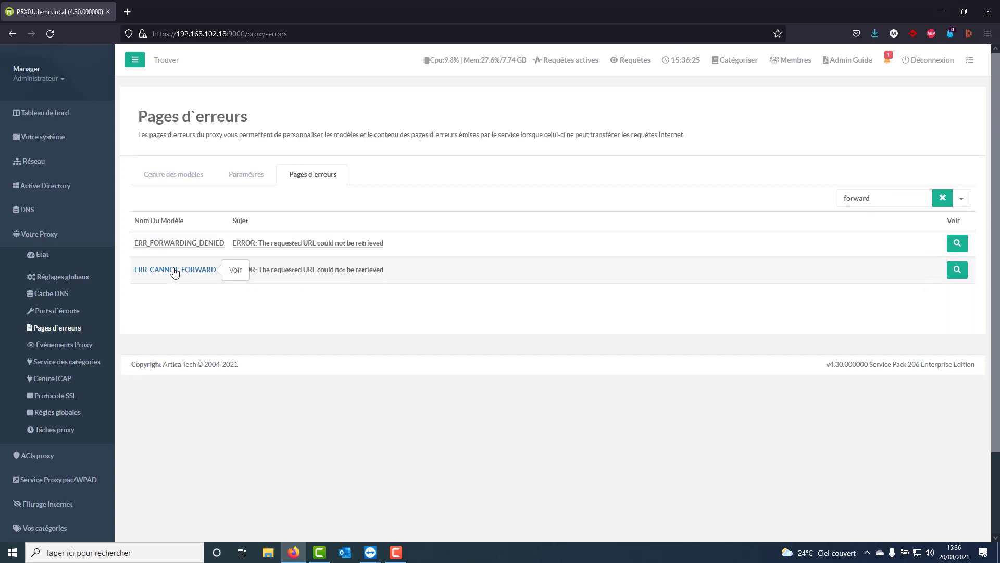
pyautogui.click(176, 270)
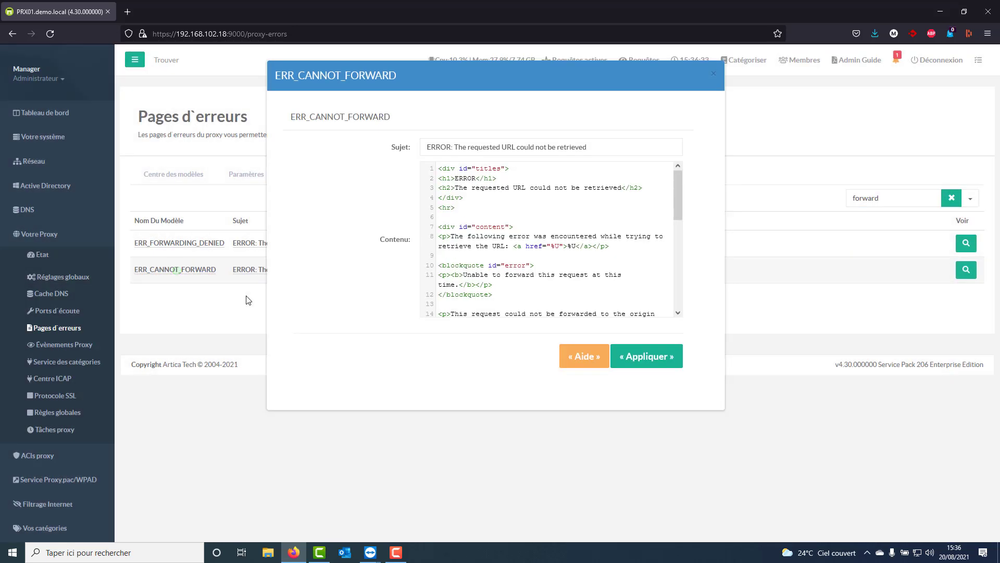
# Examine the ERR_CANNOT_FORWARD subject and HTML content, highlight the network-down message text, and close the page editor without applying changes.
pyautogui.doubleClick(457, 148)
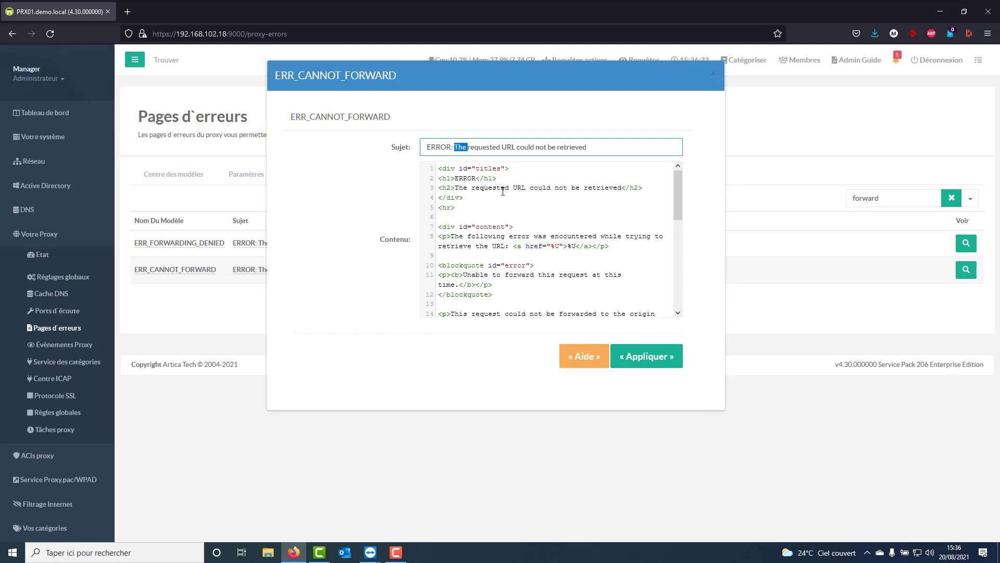
pyautogui.scroll(-5, 484, 234)
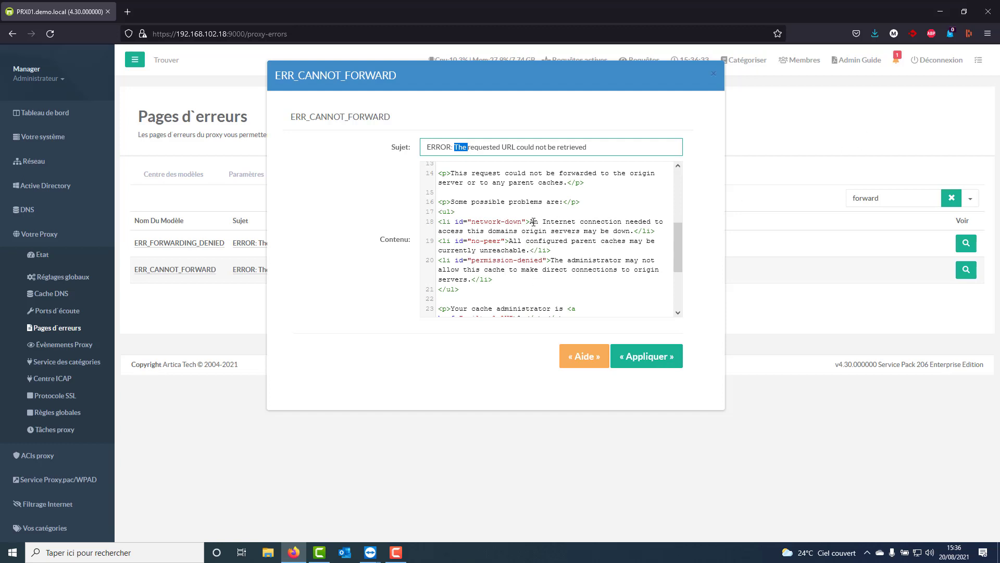
pyautogui.moveTo(529, 224); pyautogui.dragTo(632, 230)
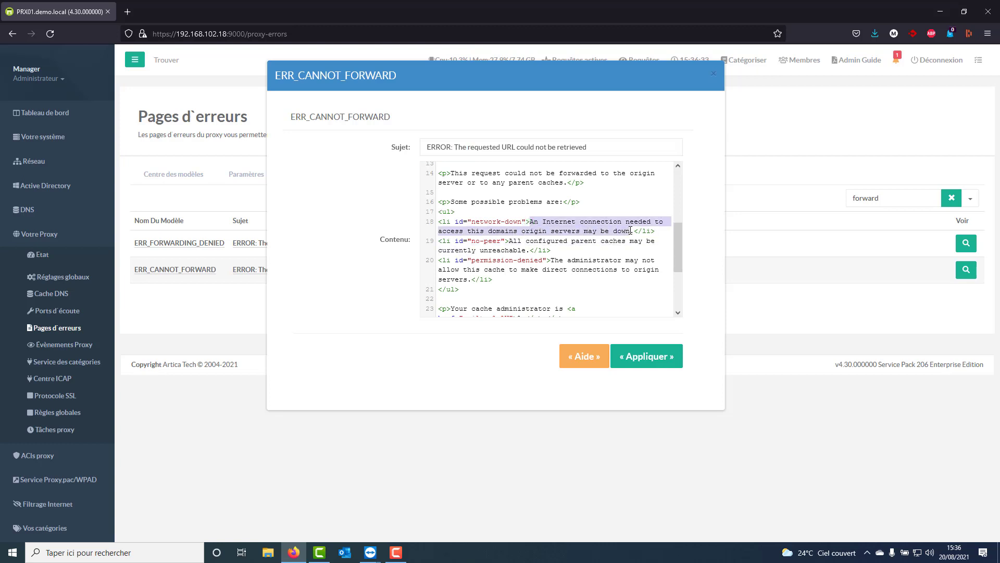
pyautogui.click(714, 74)
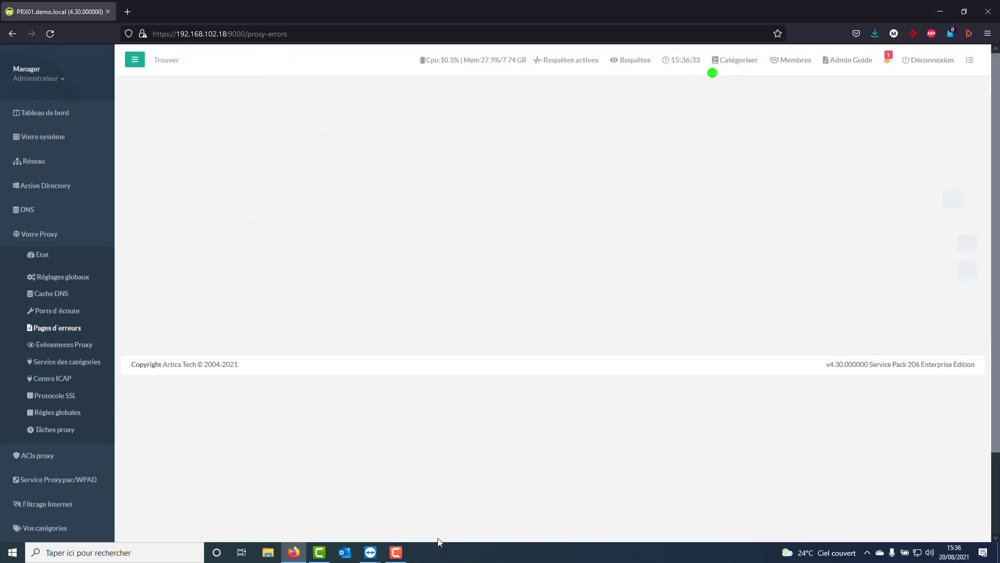
# Switch back to the W10.DEMO TeamViewer session and open dmsfkmlekrmlez.net in a new browser tab.
pyautogui.moveTo(370, 553)
pyautogui.click(408, 491)
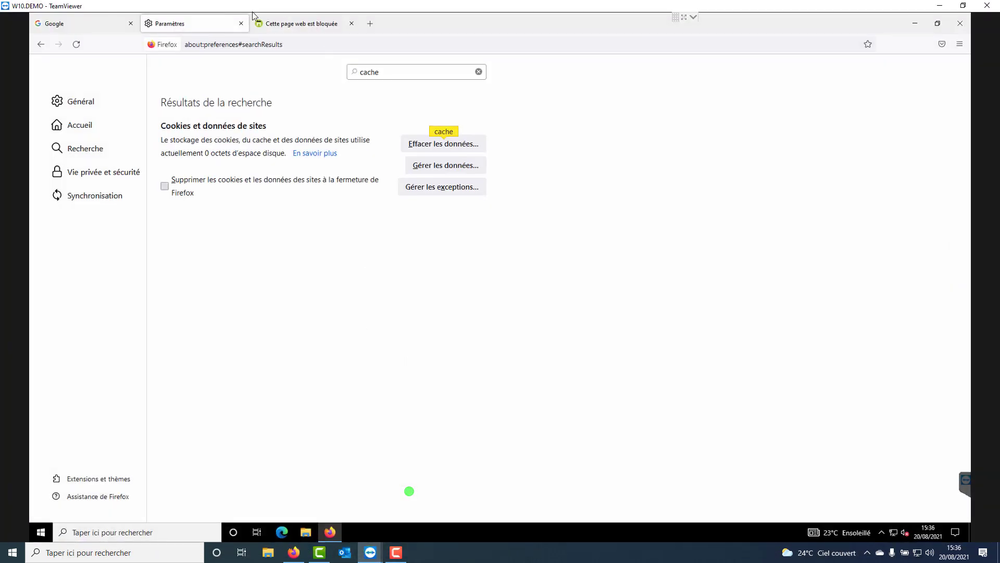
pyautogui.click(261, 22)
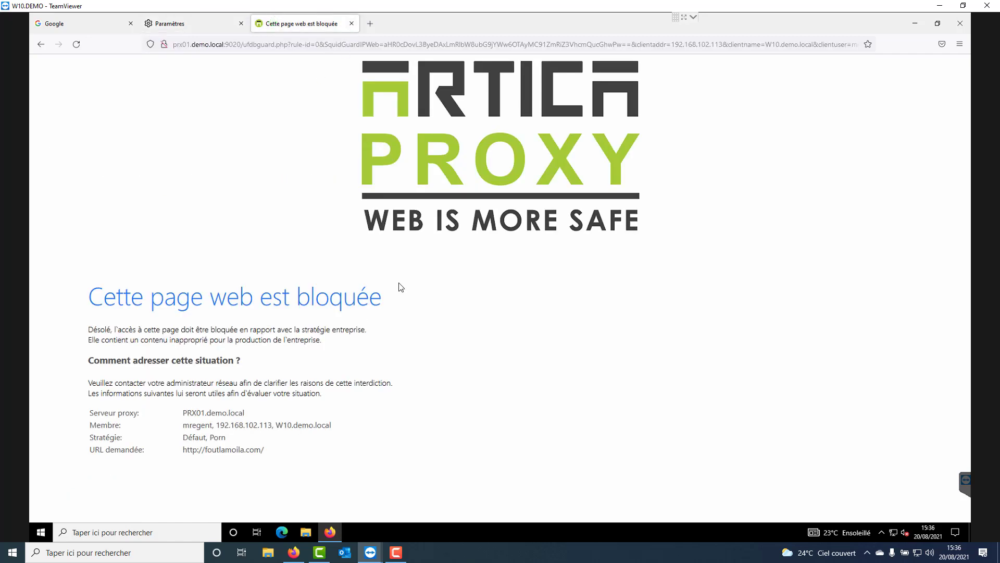
pyautogui.click(372, 23)
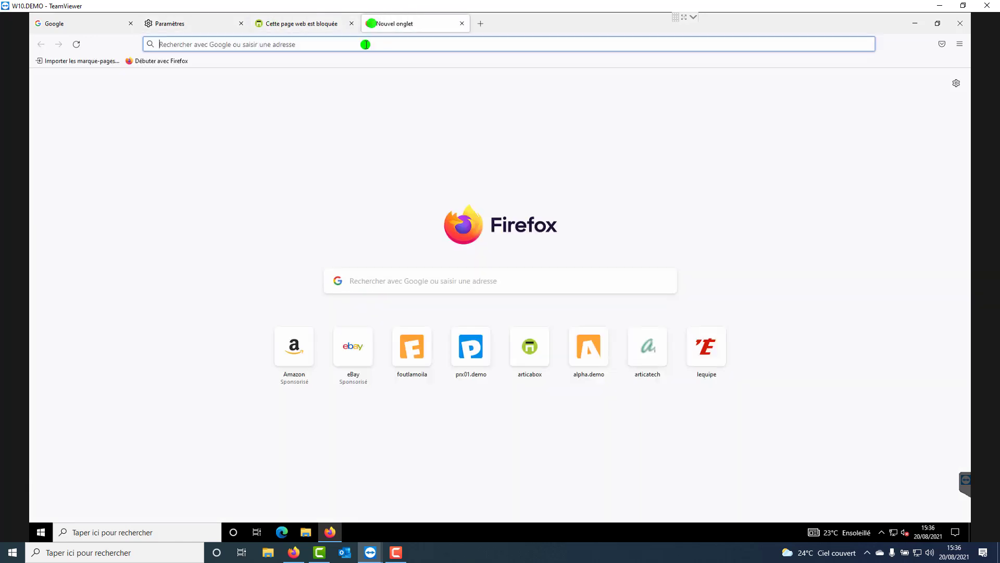
pyautogui.write('dmsfkmlekrmlez')
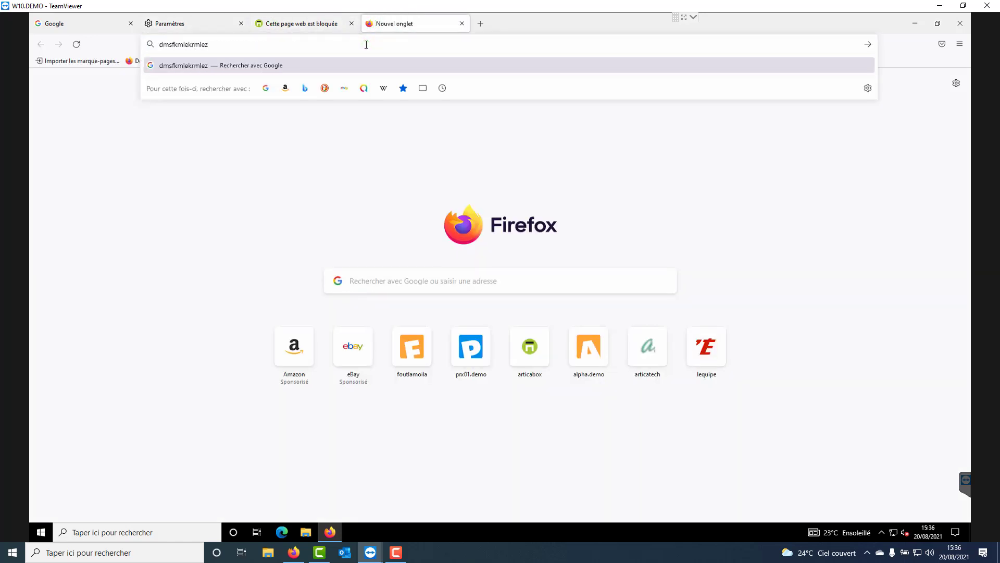
pyautogui.write('.net')
pyautogui.press('Return')
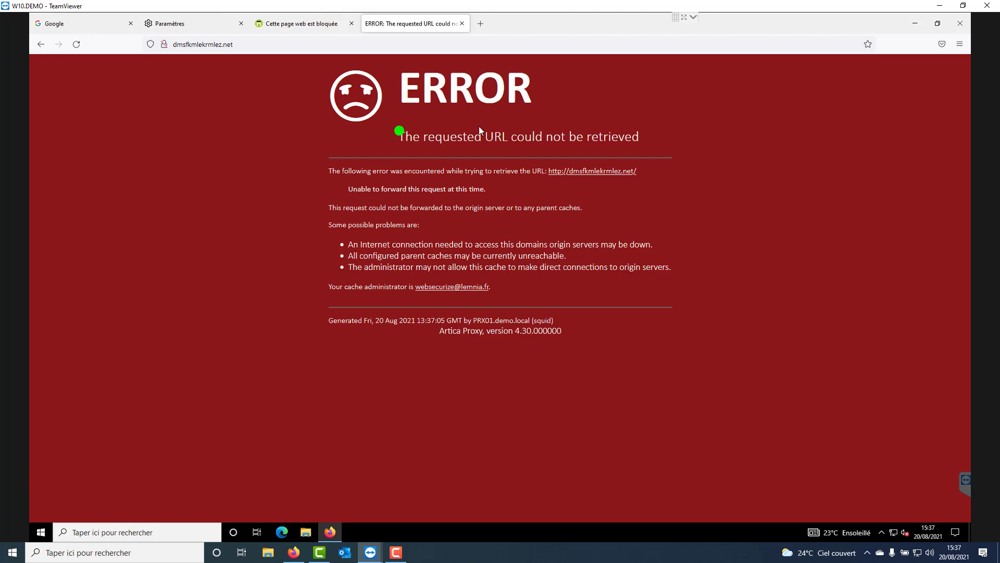
# Highlight the subtitle of the proxy error page and go back to the tab with the web filtering block page.
pyautogui.moveTo(400, 134); pyautogui.dragTo(638, 137)
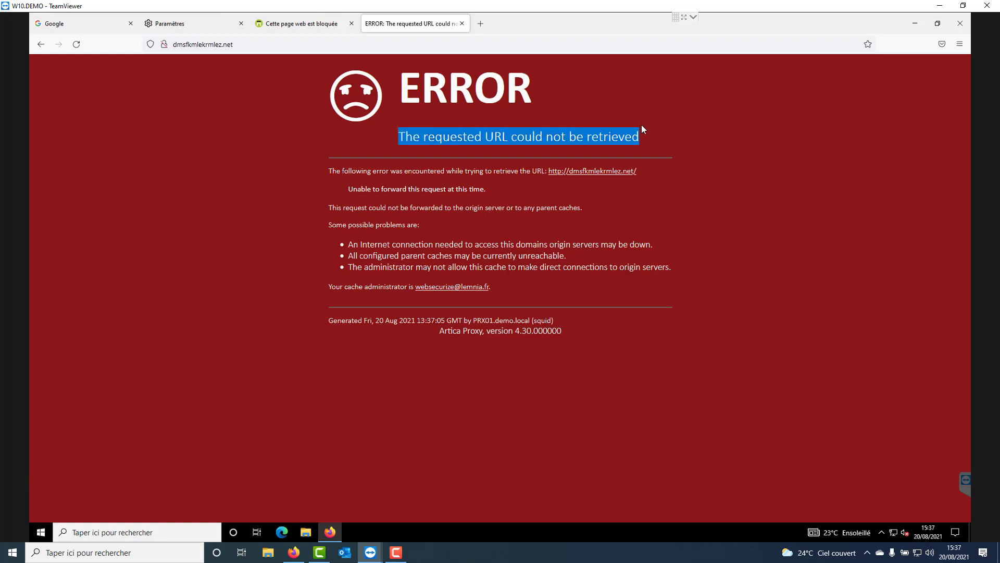
pyautogui.click(259, 30)
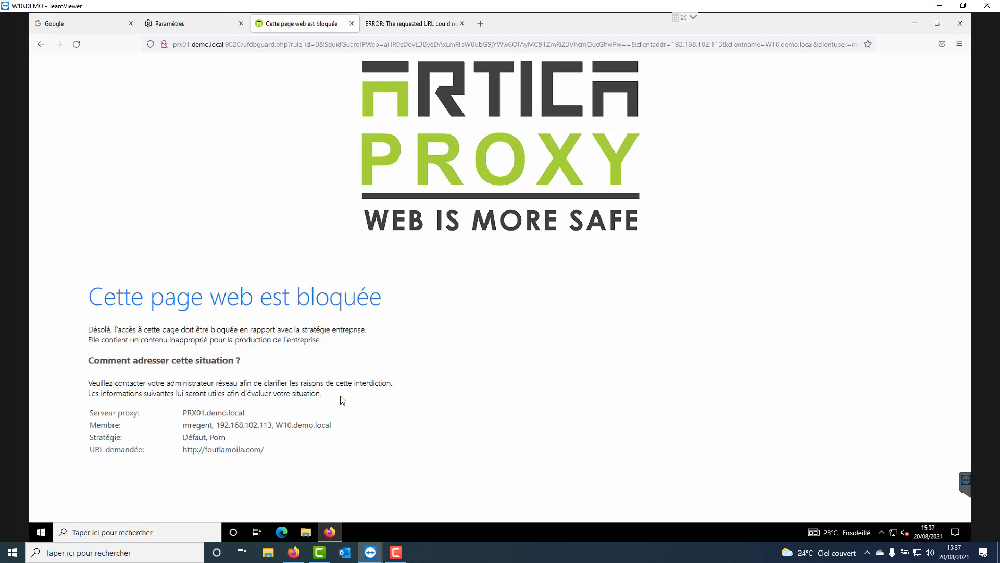
pyautogui.click(392, 557)
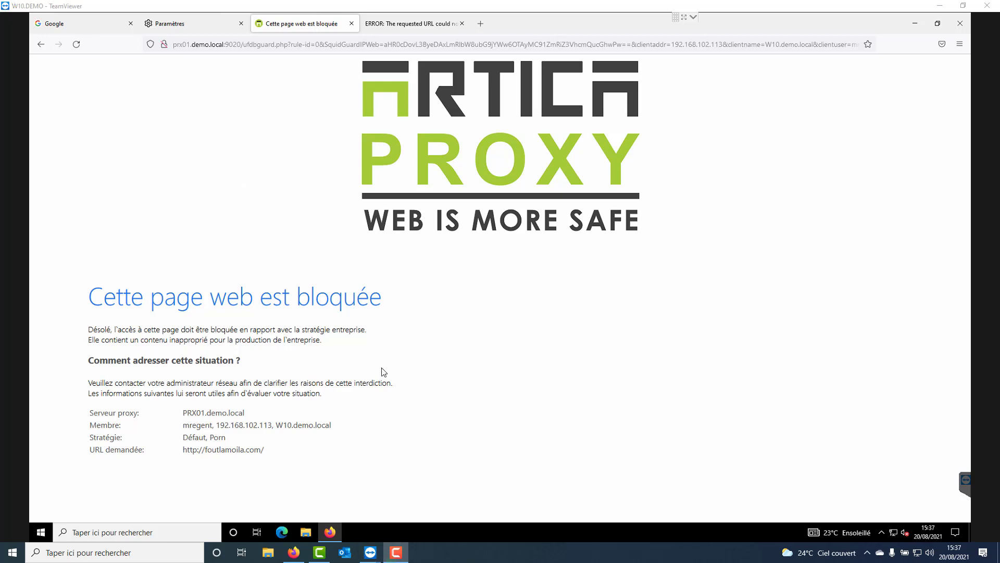